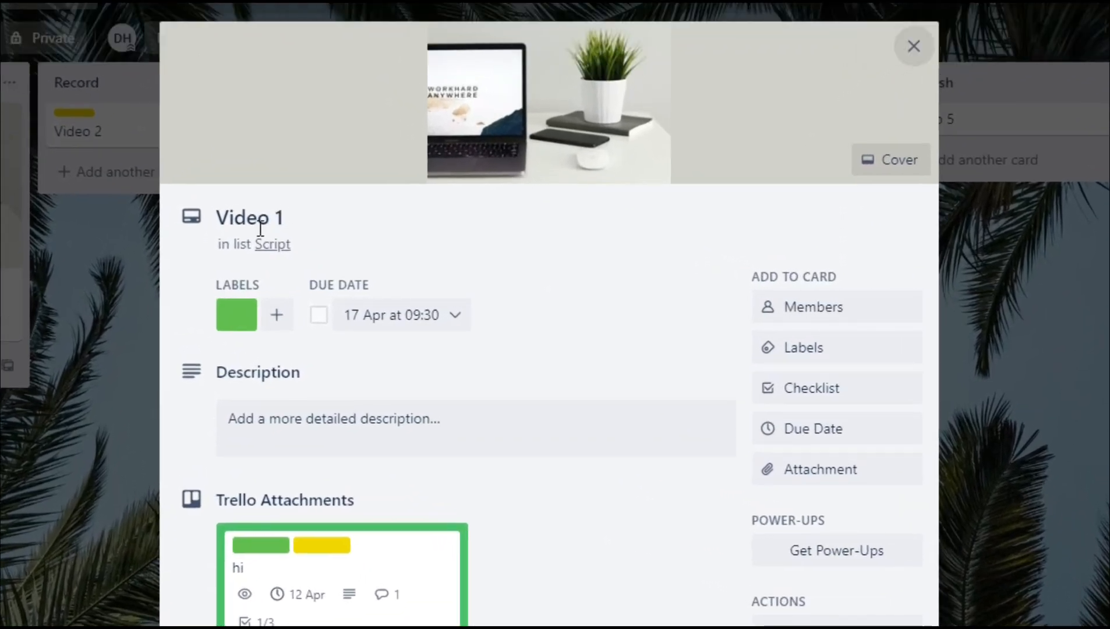
Mark the due date of the Video 1 card as complete, and clear that mark again
scroll(484, 261, "down", 3)
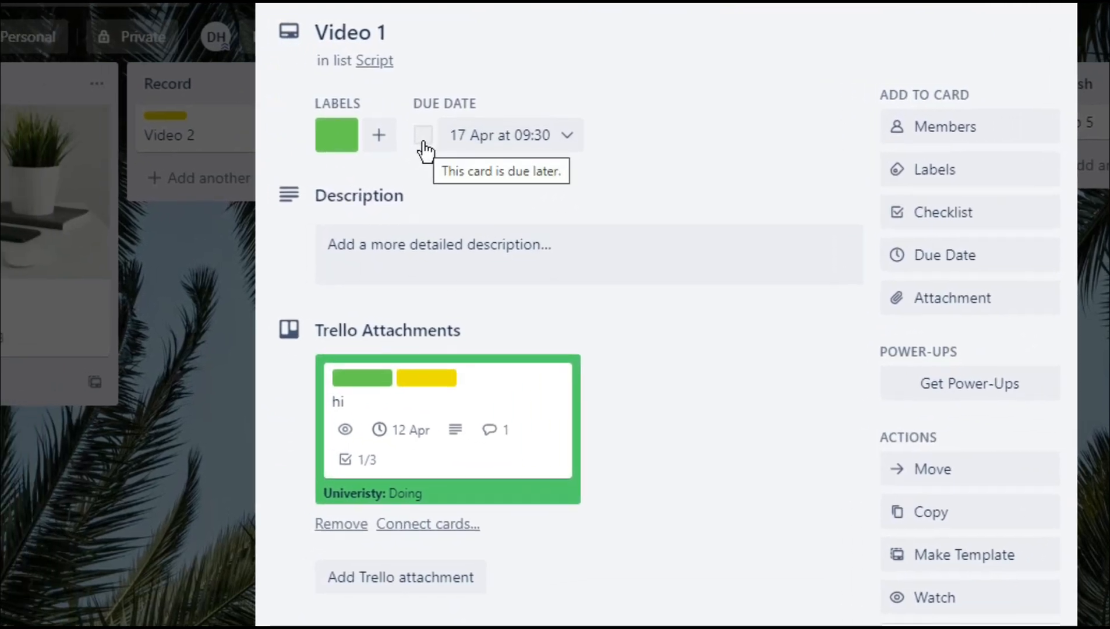
left_click(319, 131)
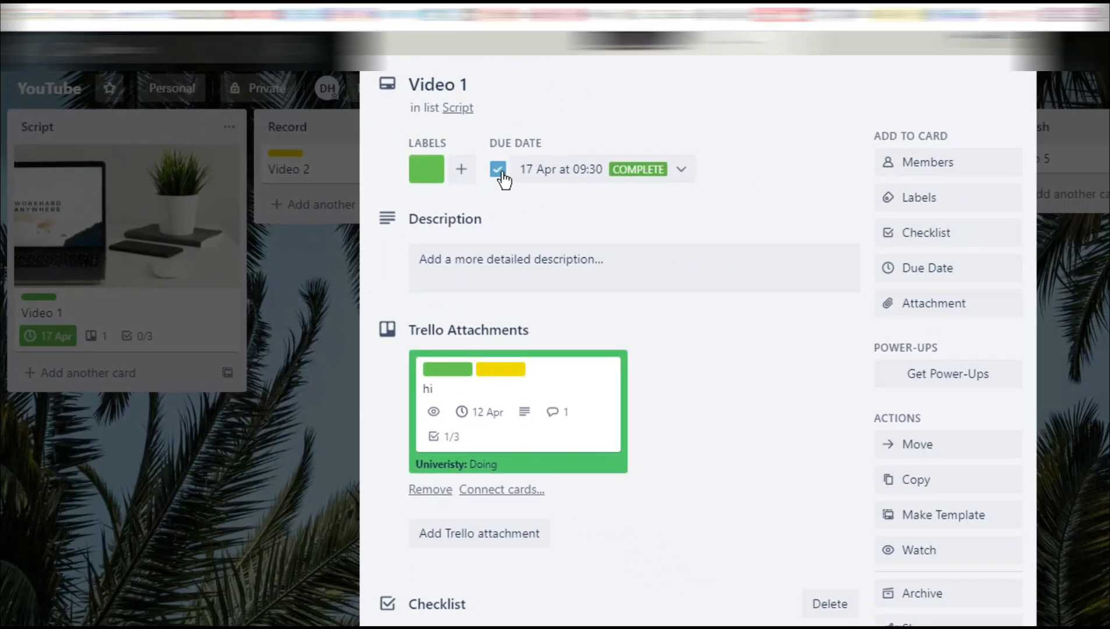
left_click(681, 146)
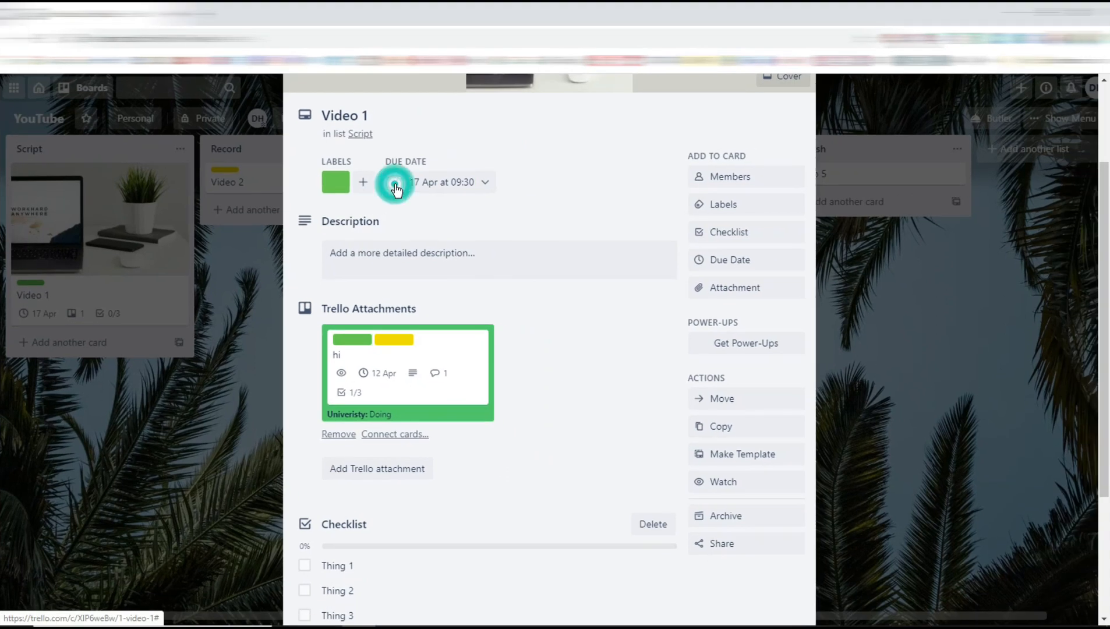
View the label choices of the Video 1 card, and open its description for editing
left_click(358, 183)
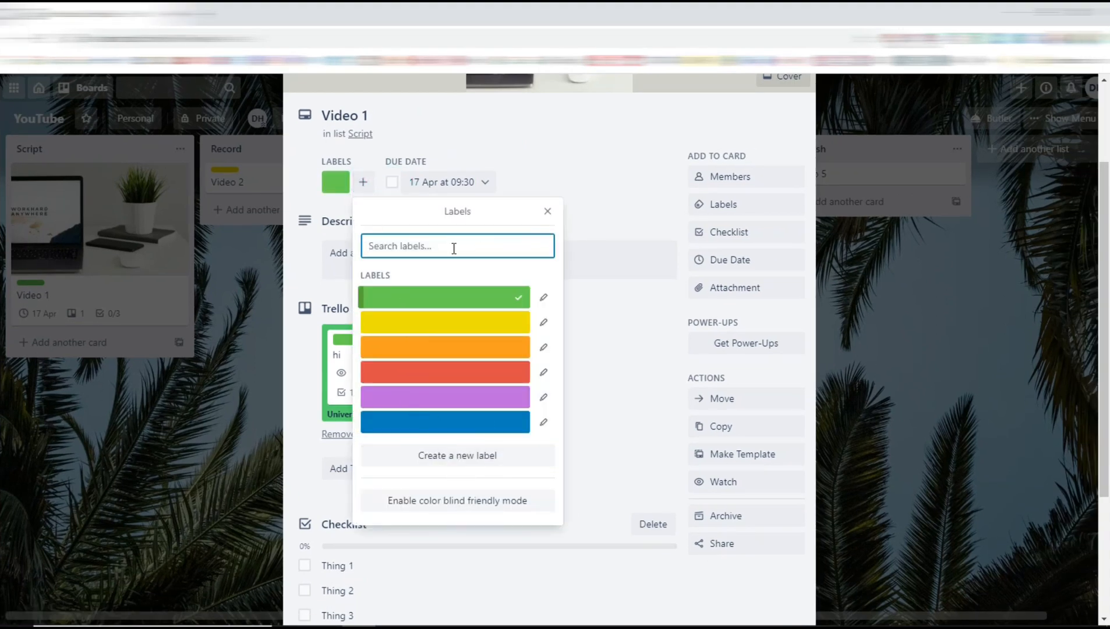
left_click(548, 176)
left_click(358, 260)
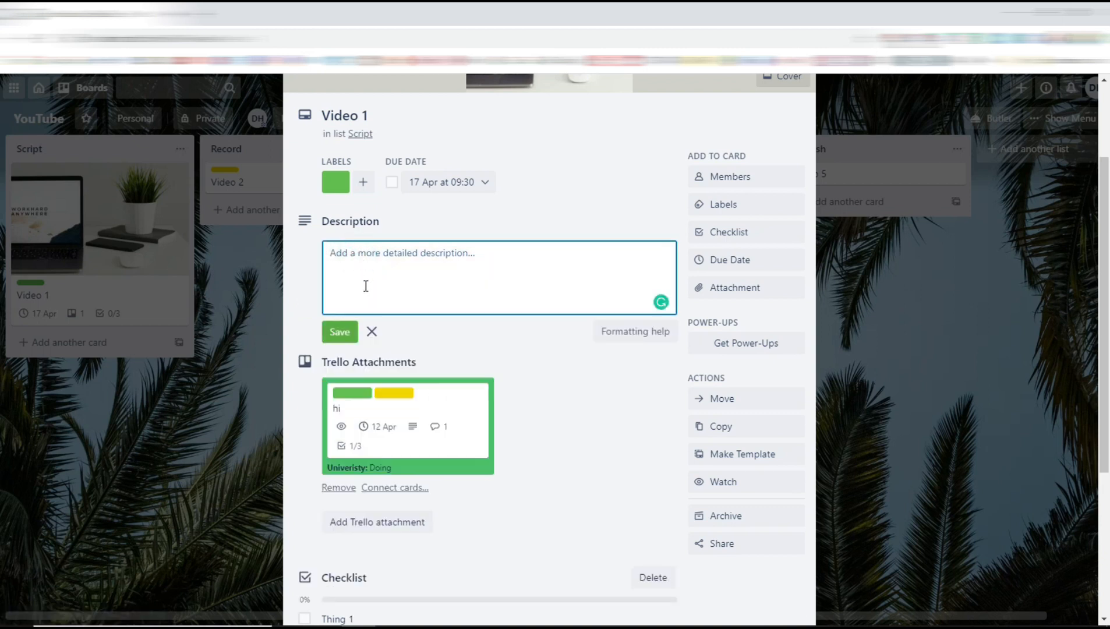
Tick off Thing 1 and Thing 2 in the card's checklist, and clear both ticks again
scroll(481, 362, "down", 2)
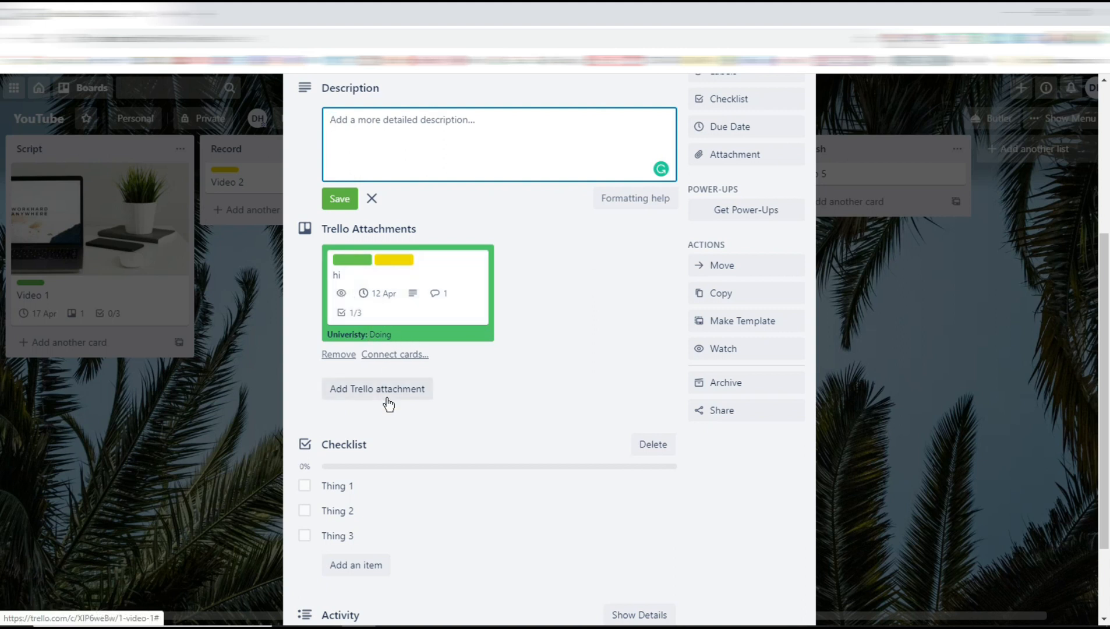
scroll(389, 410, "down", 3)
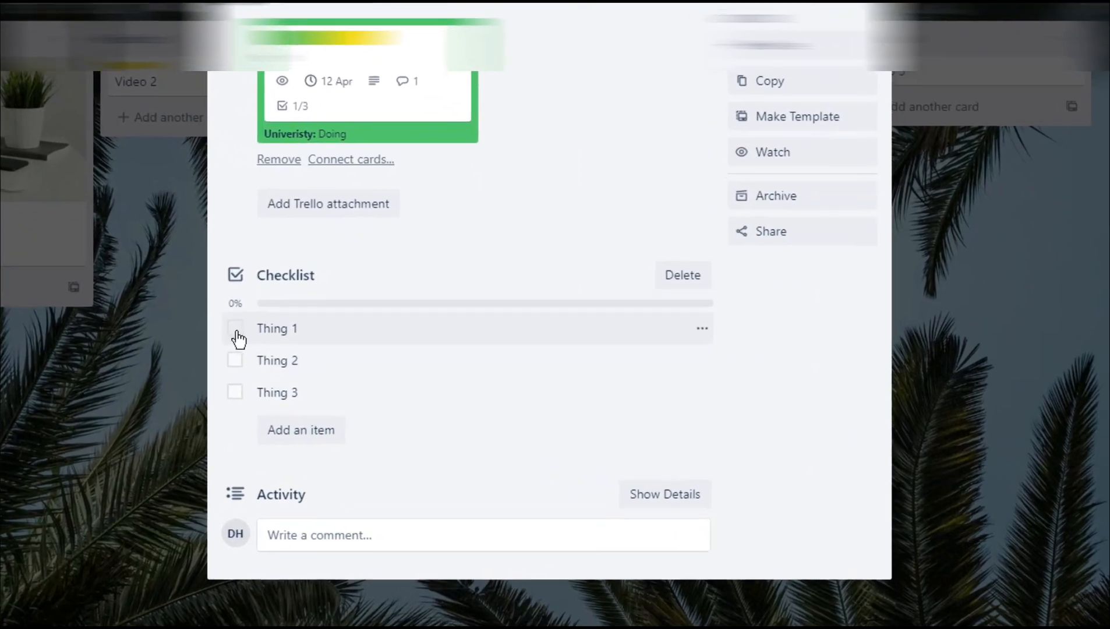
left_click(235, 330)
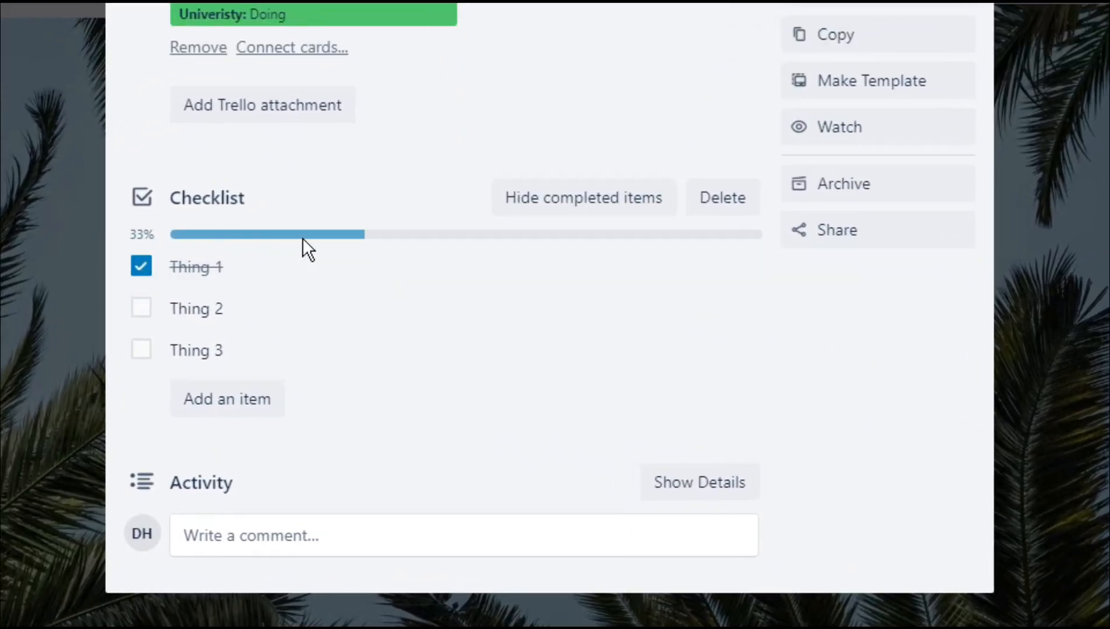
left_click(140, 315)
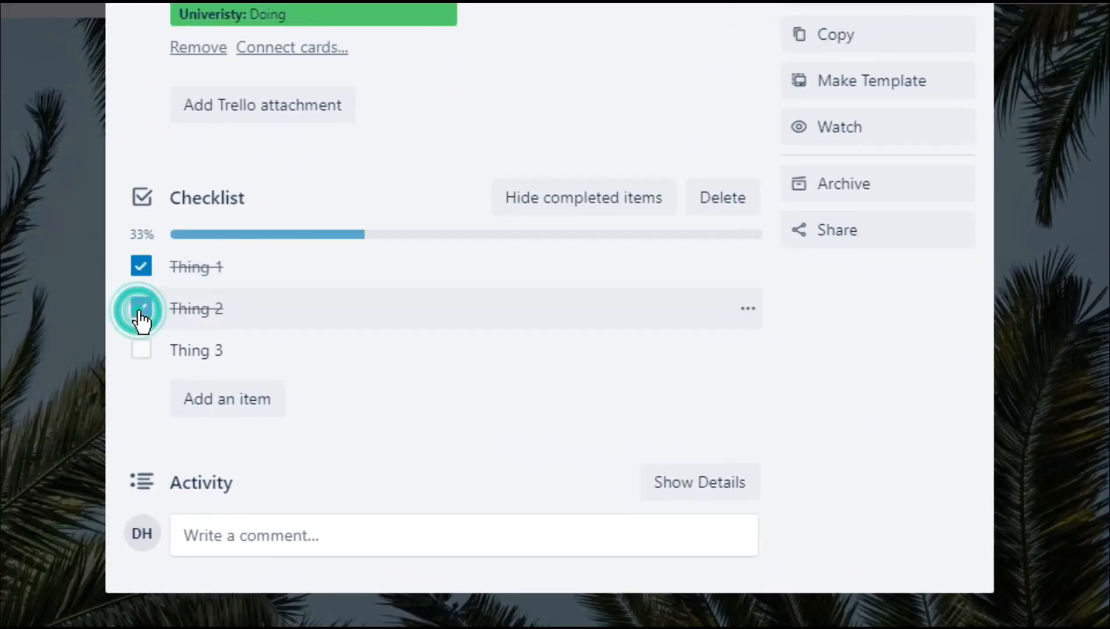
left_click(140, 268)
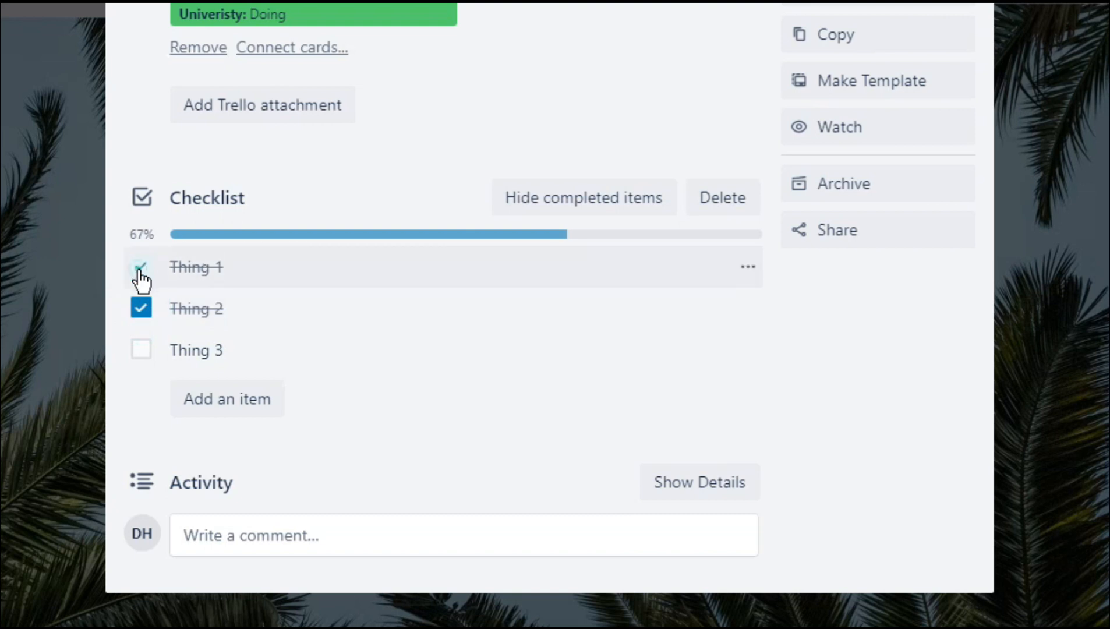
left_click(139, 307)
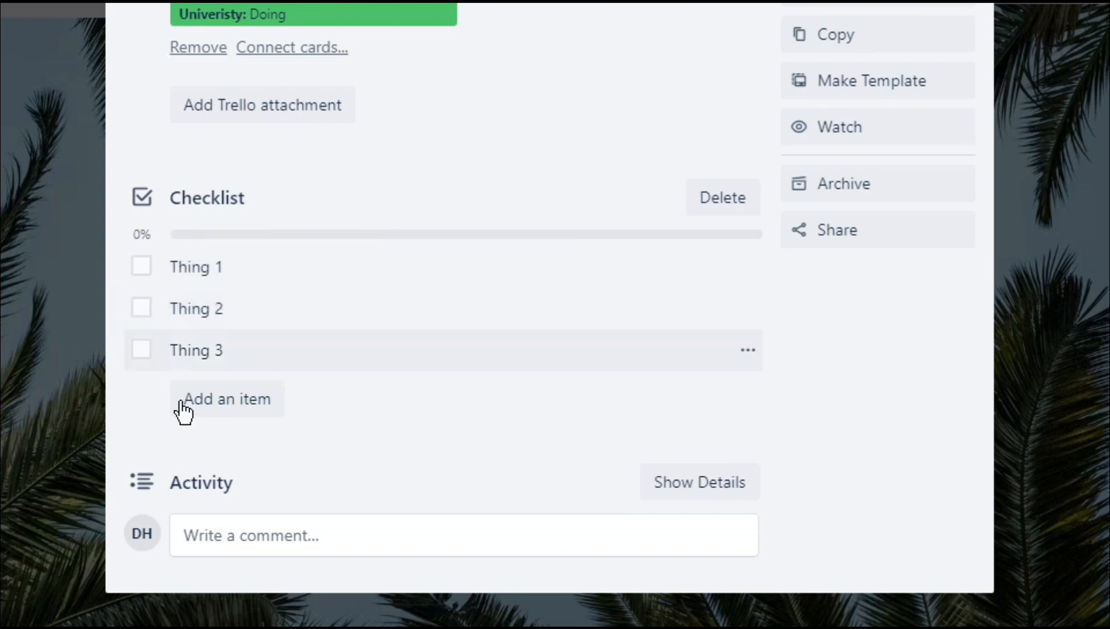
Look over the comment, member and attachment options of the Video 1 card, and close the card
left_click(229, 547)
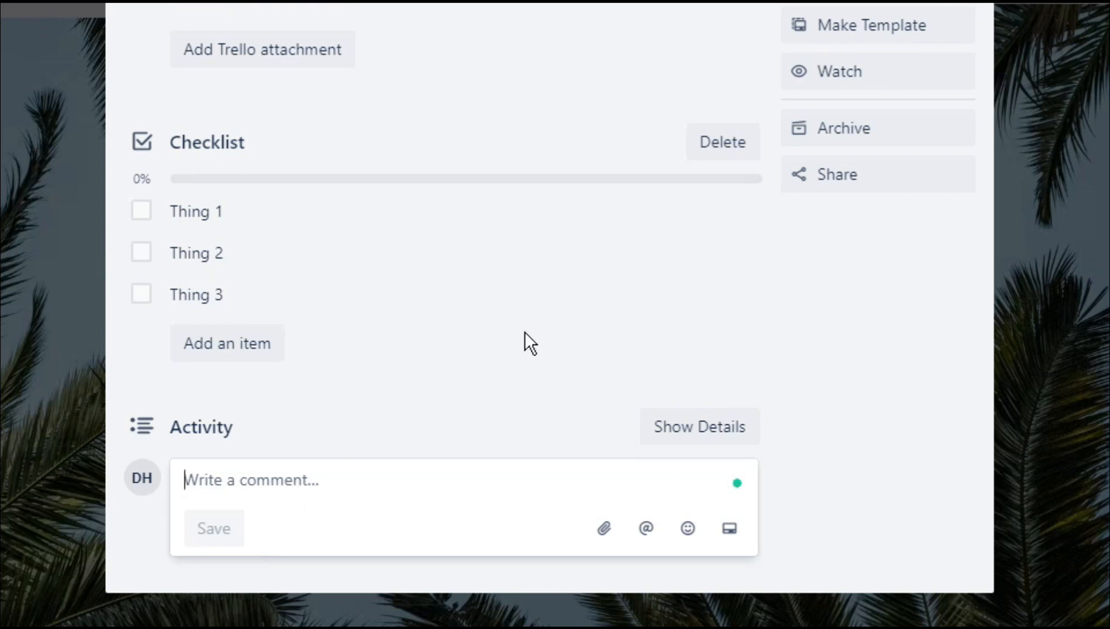
scroll(639, 307, "up", 5)
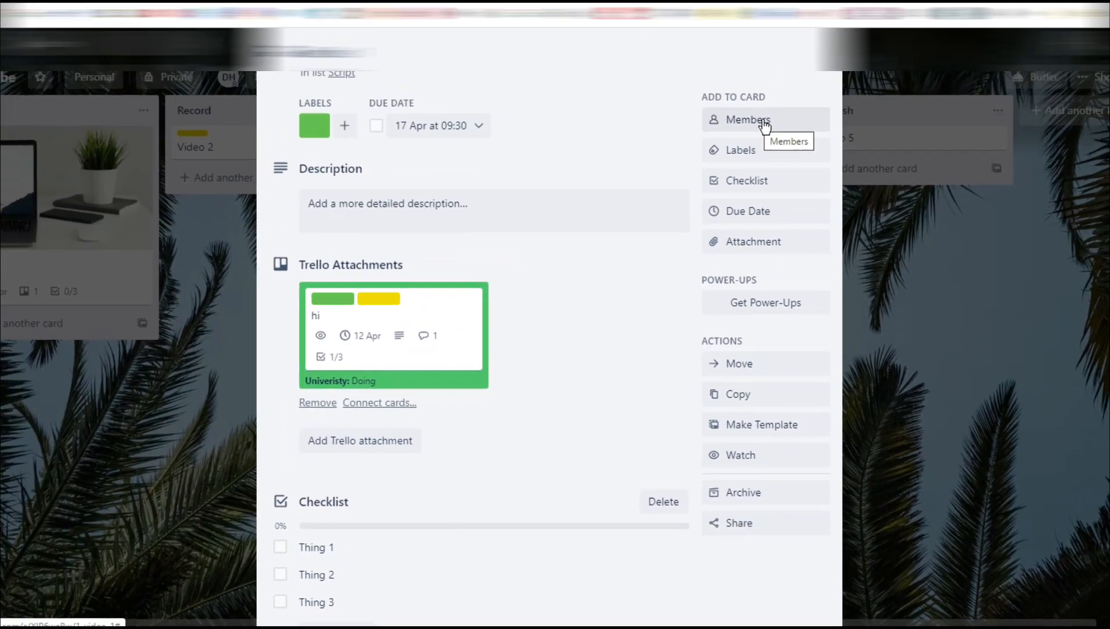
left_click(761, 126)
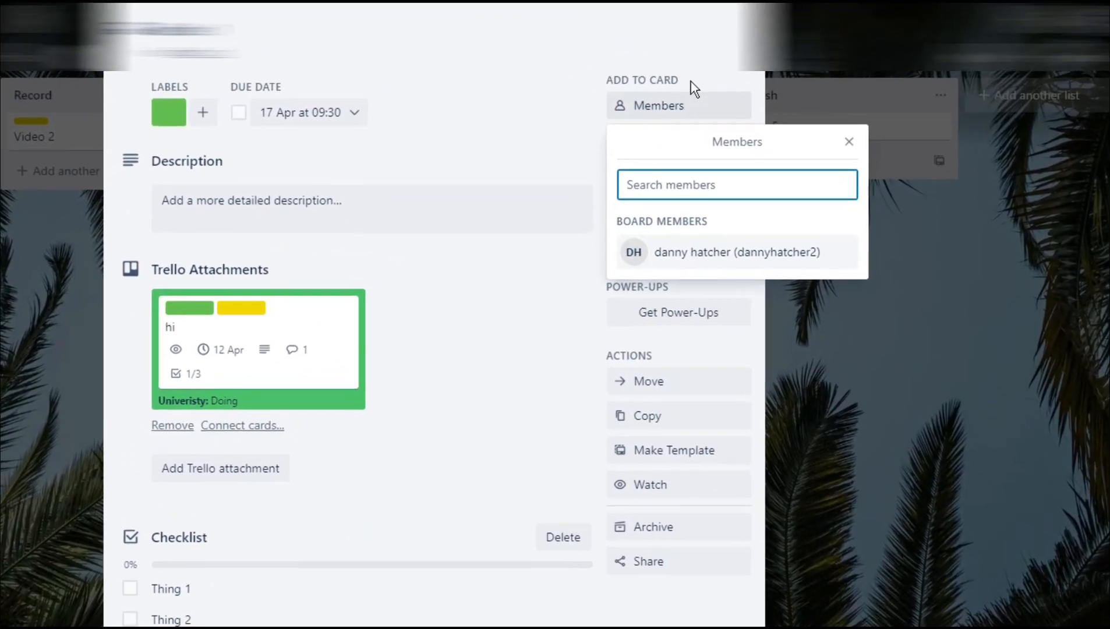
left_click(722, 138)
left_click(618, 221)
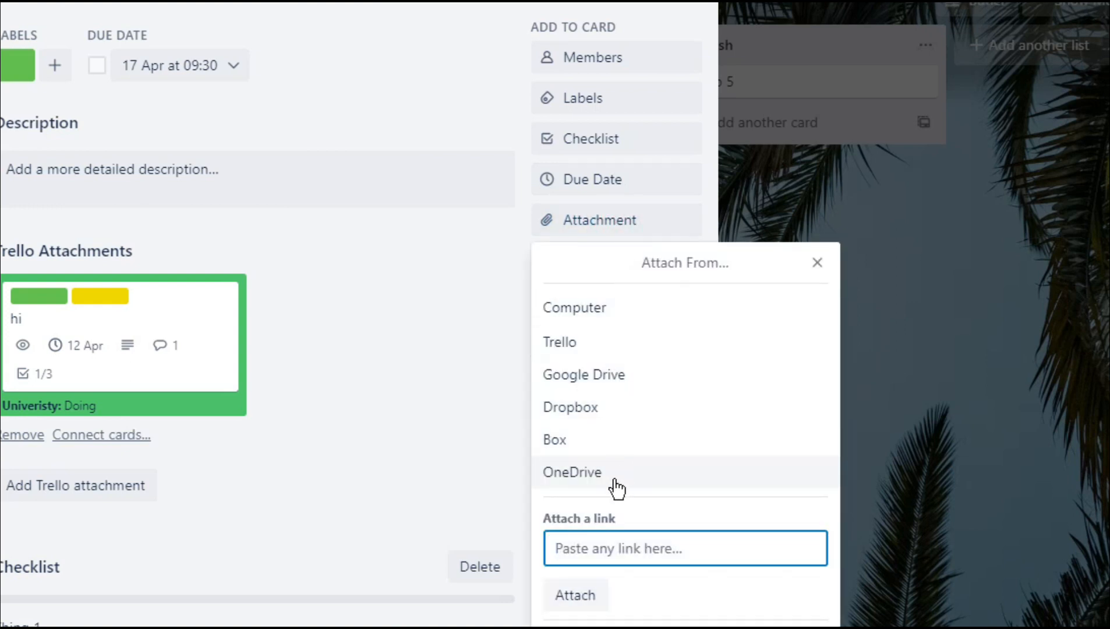
left_click(488, 360)
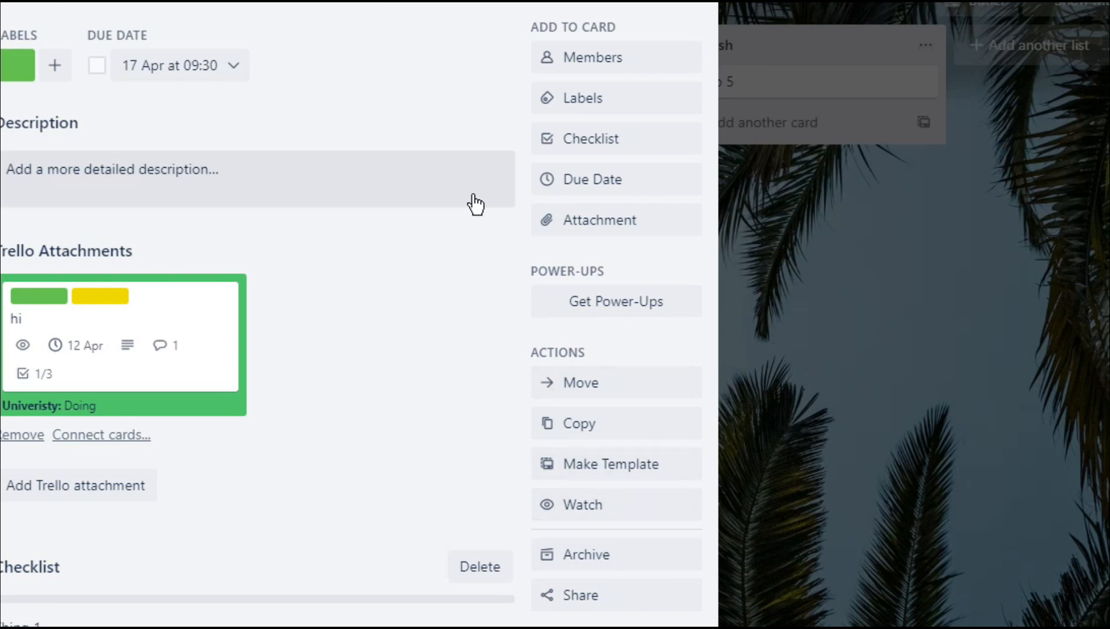
scroll(452, 72, "up", 3)
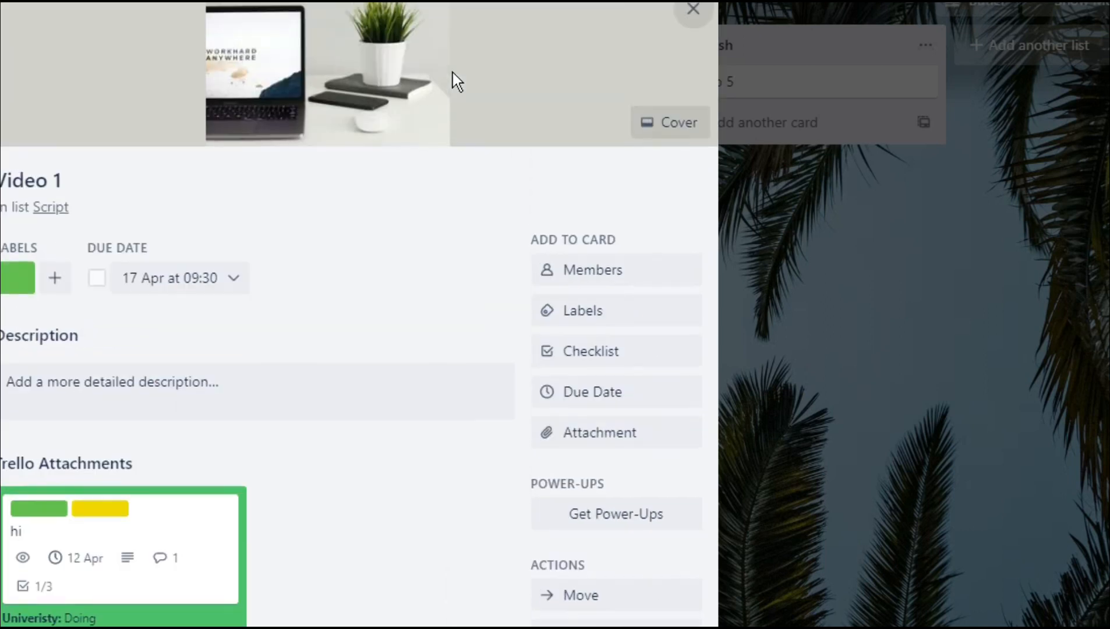
left_click(693, 9)
View the details of the Video 2 card in the Record list, close it, and view the list of boards
left_click(301, 186)
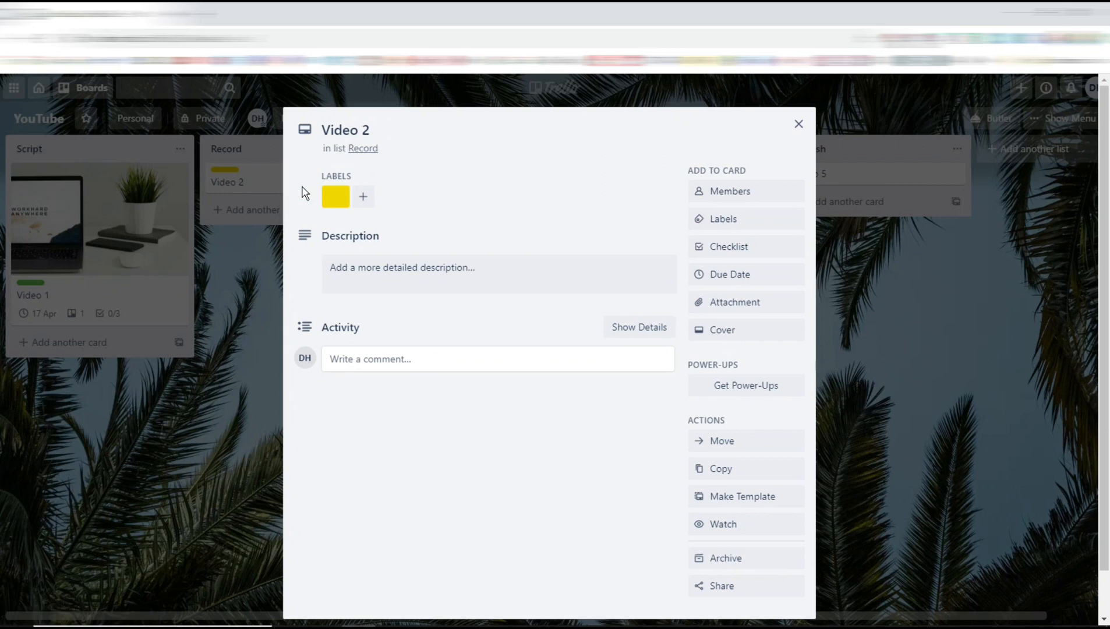
scroll(464, 331, "down", 1)
scroll(463, 331, "up", 1)
left_click(855, 336)
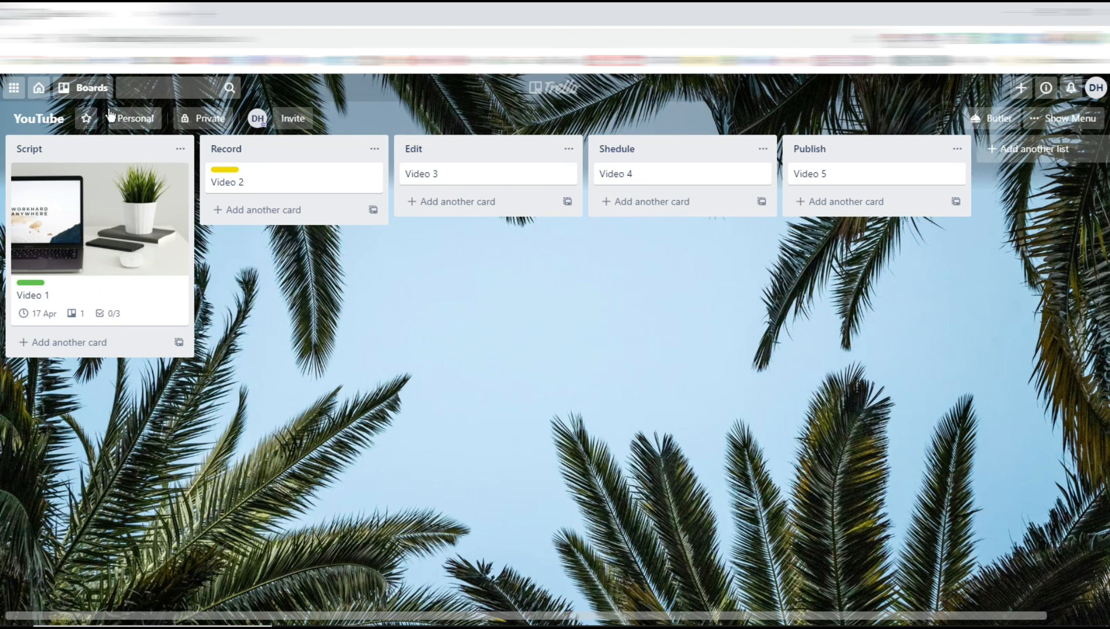
left_click(84, 87)
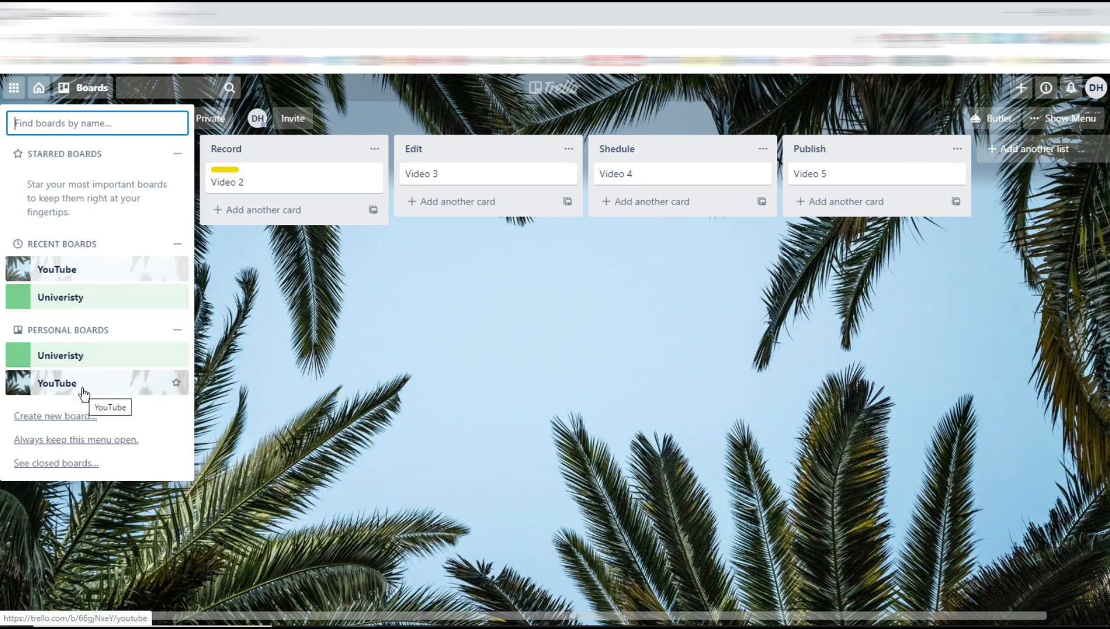
left_click(314, 358)
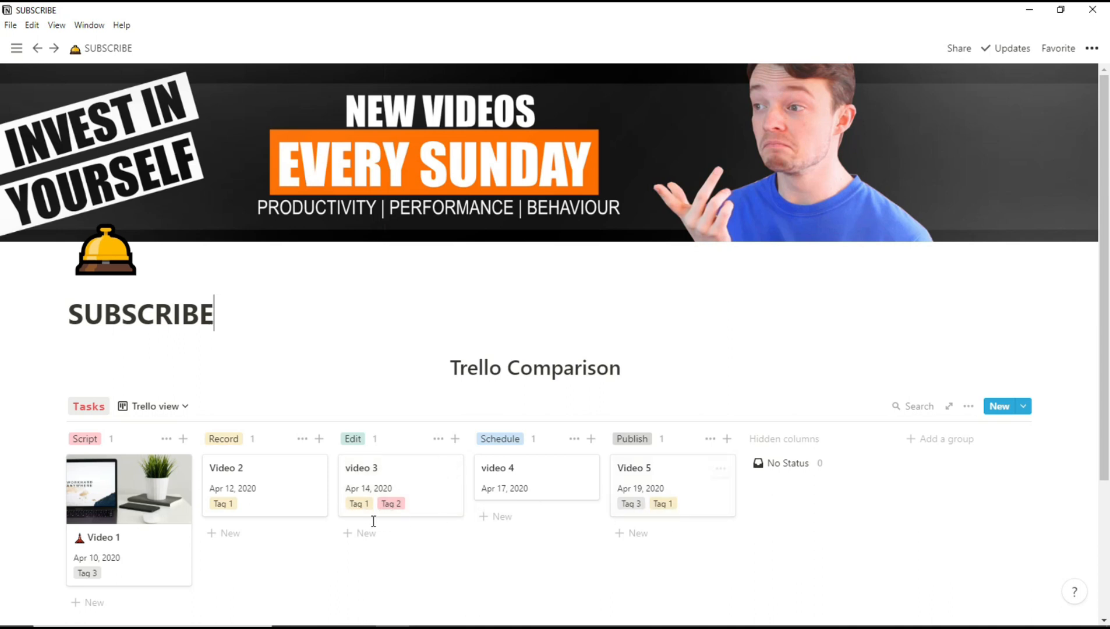
Switch to Notion and move the Video 1 card from Script to Record and back to Script
left_click_drag(141, 507, 264, 492)
left_click_drag(259, 542, 153, 513)
Open the Video 2 card from the Record column as a full page, and set the page to full width
scroll(423, 536, "down", 3)
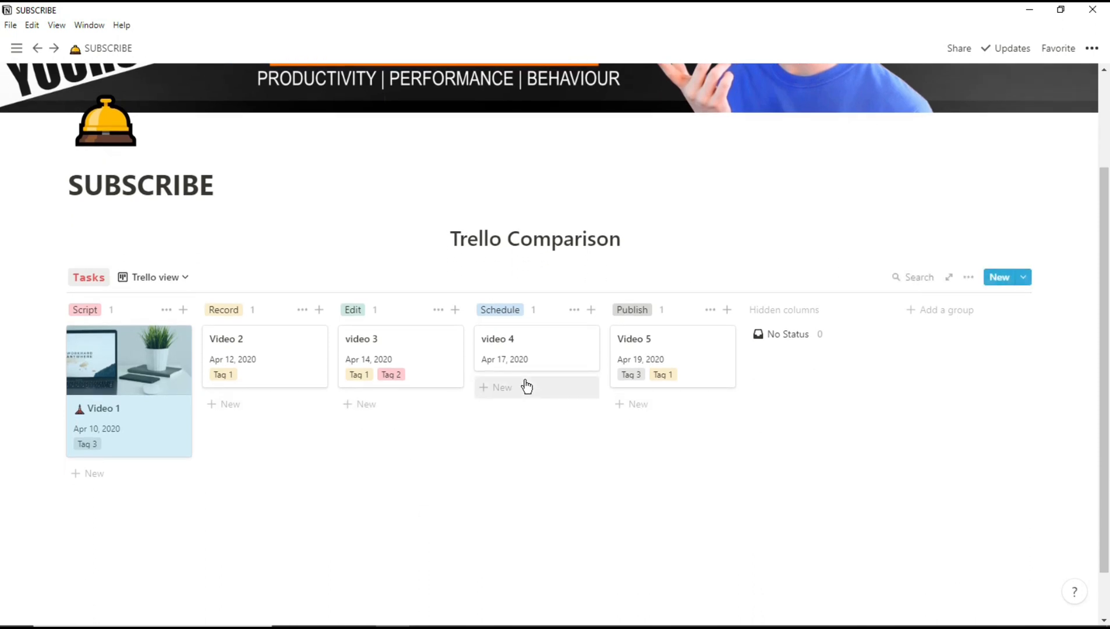
left_click(266, 352)
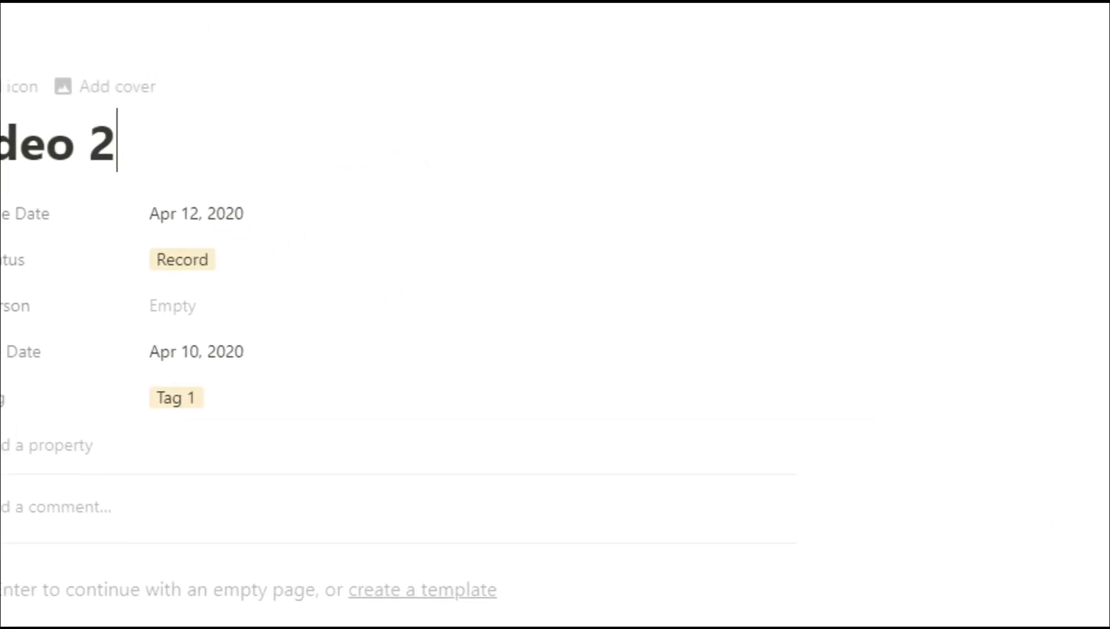
left_click(1073, 96)
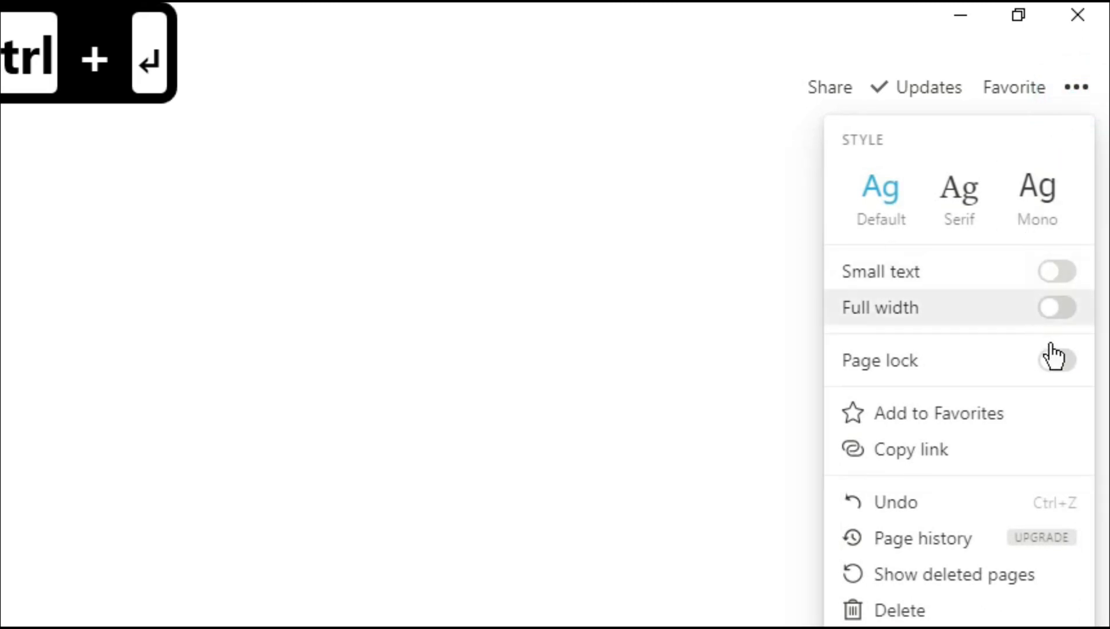
left_click(1072, 310)
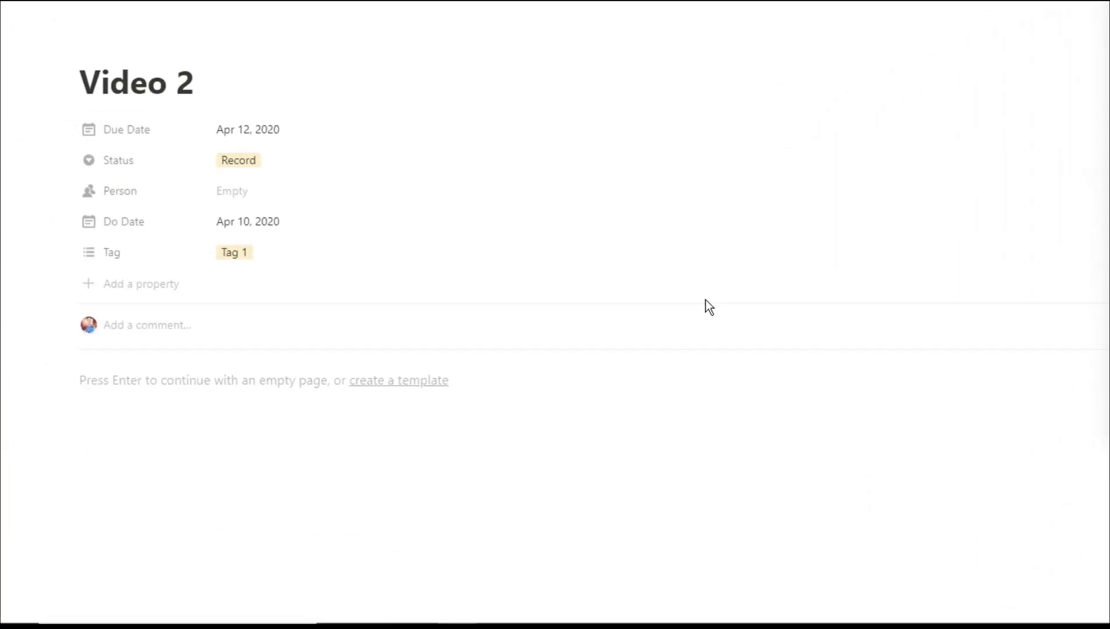
Start an empty page body in Video 2, view the choices for its Person property, and return to the SUBSCRIBE page
left_click(256, 385)
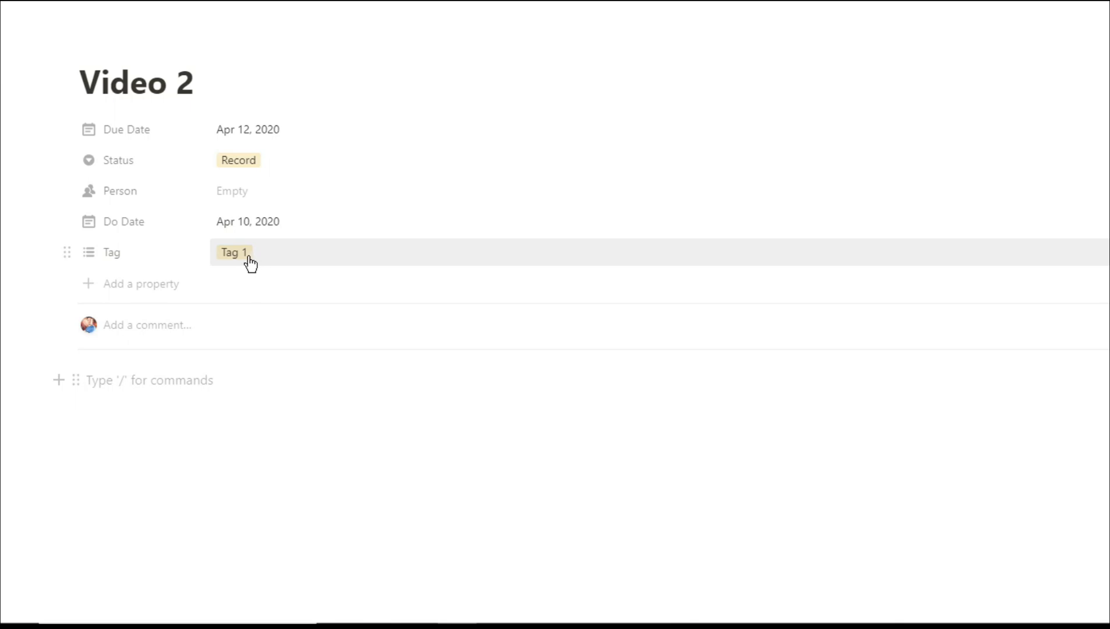
left_click(263, 190)
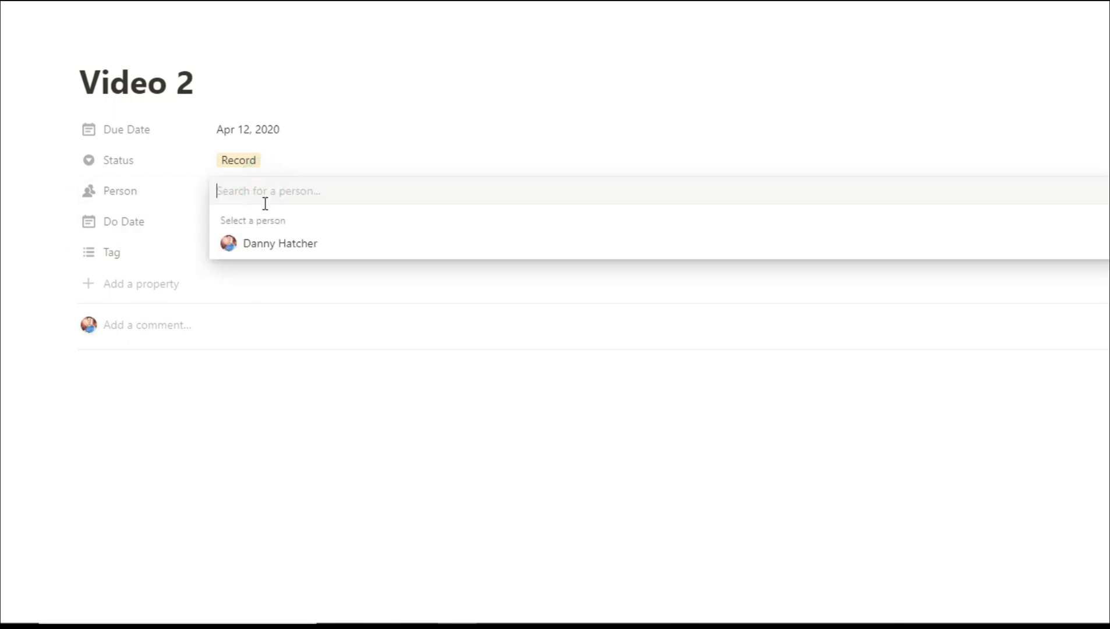
left_click(274, 167)
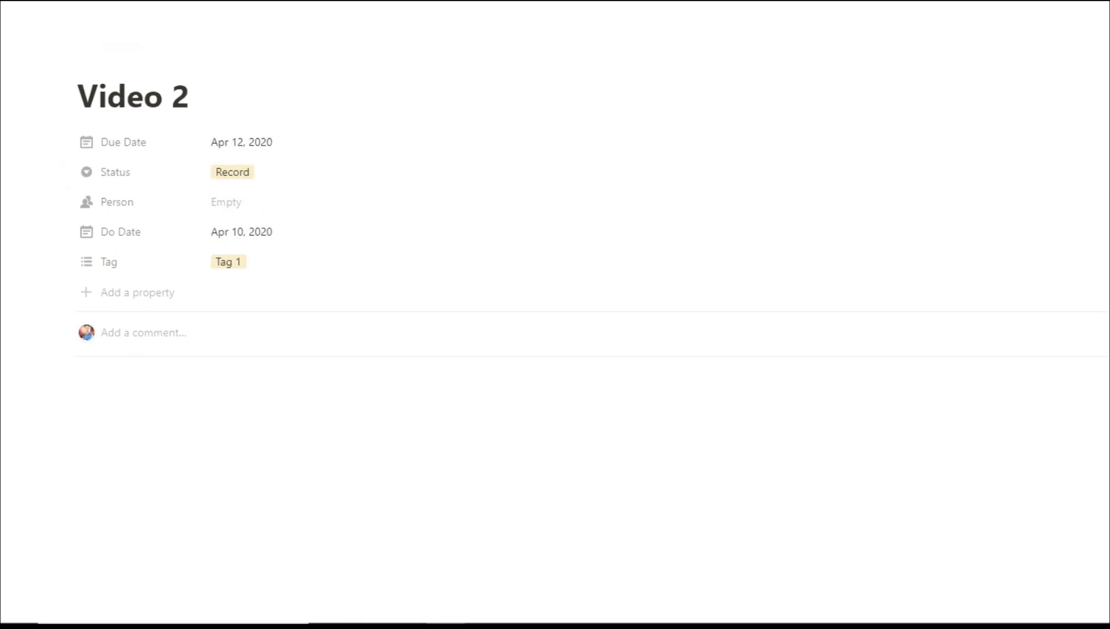
left_click(100, 24)
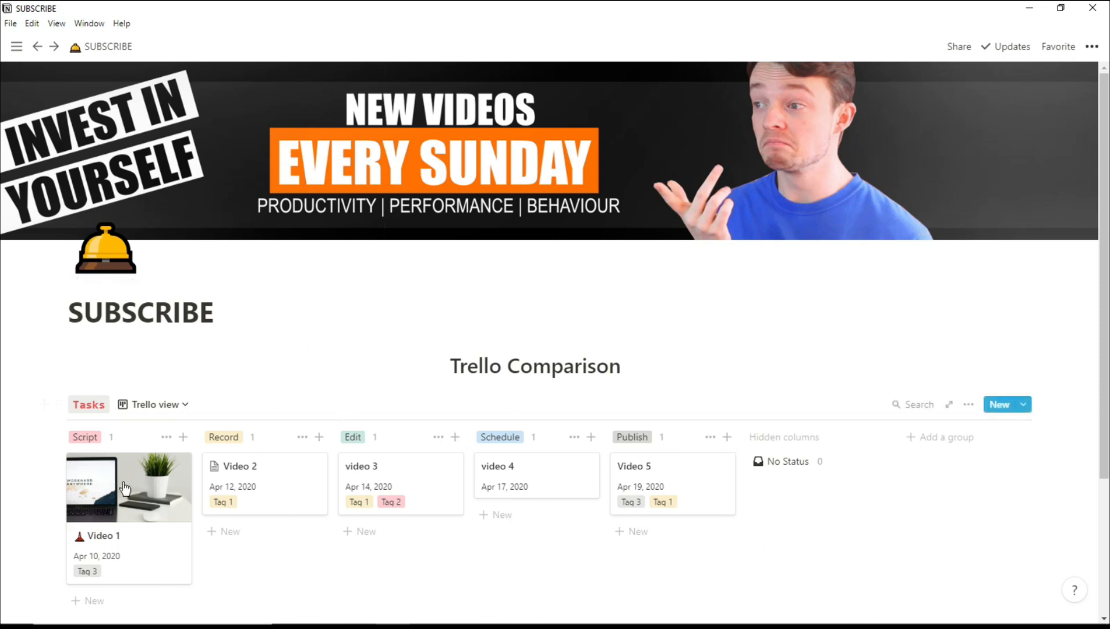
Switch the Tasks database from the Trello view to the Due date calendar view
left_click(185, 406)
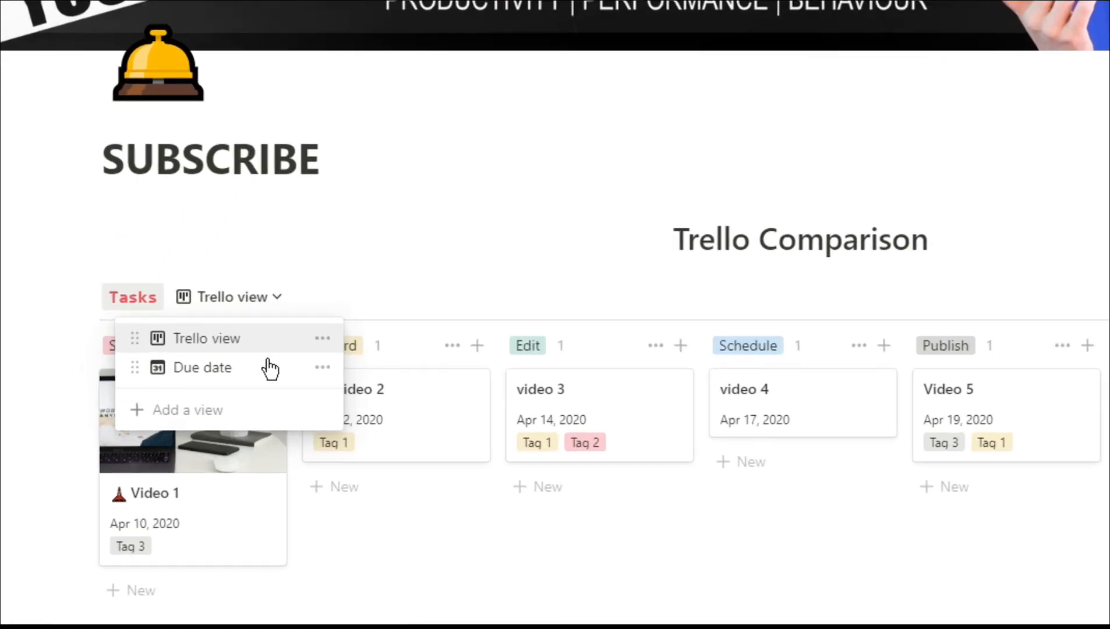
left_click(182, 451)
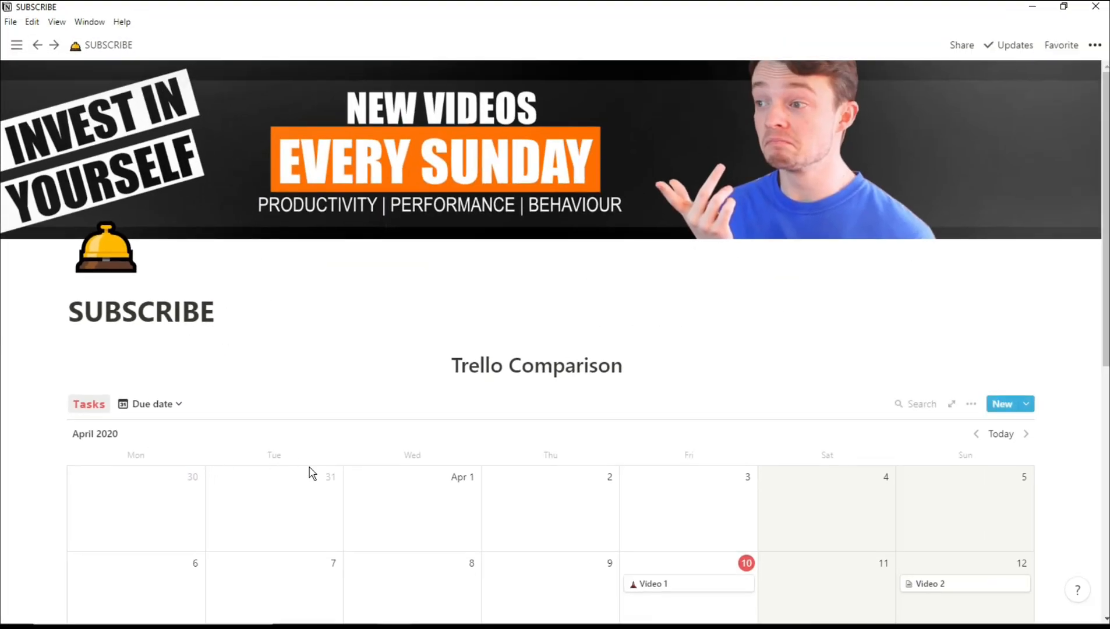
scroll(678, 485, "down", 4)
scroll(520, 516, "down", 1)
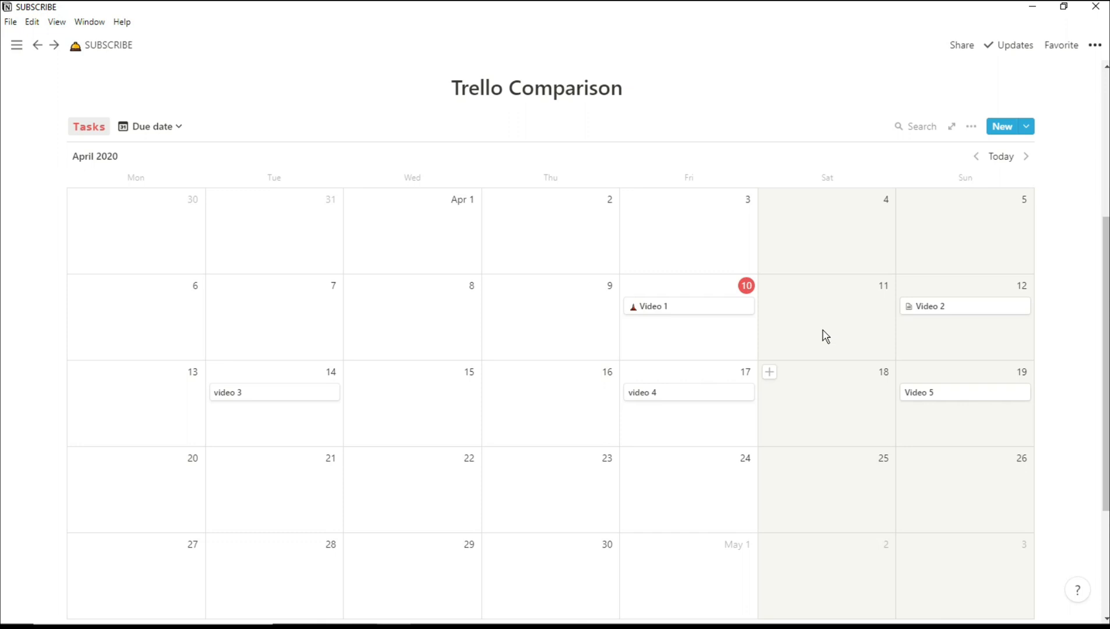
Set the Tasks calendar to arrange its entries by Do Date
left_click(971, 126)
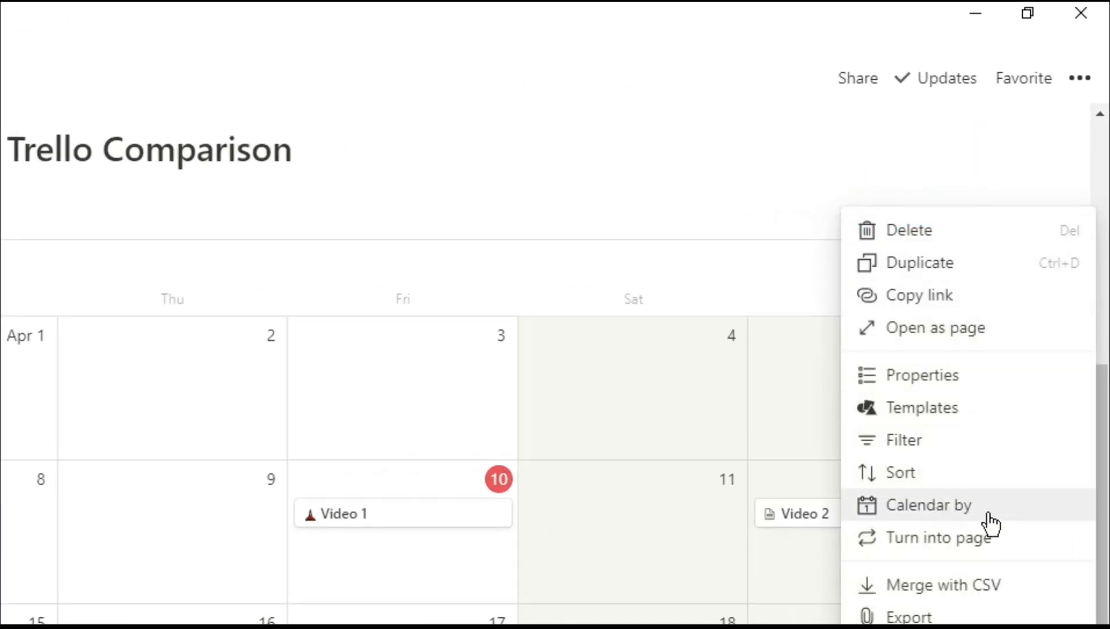
left_click(929, 513)
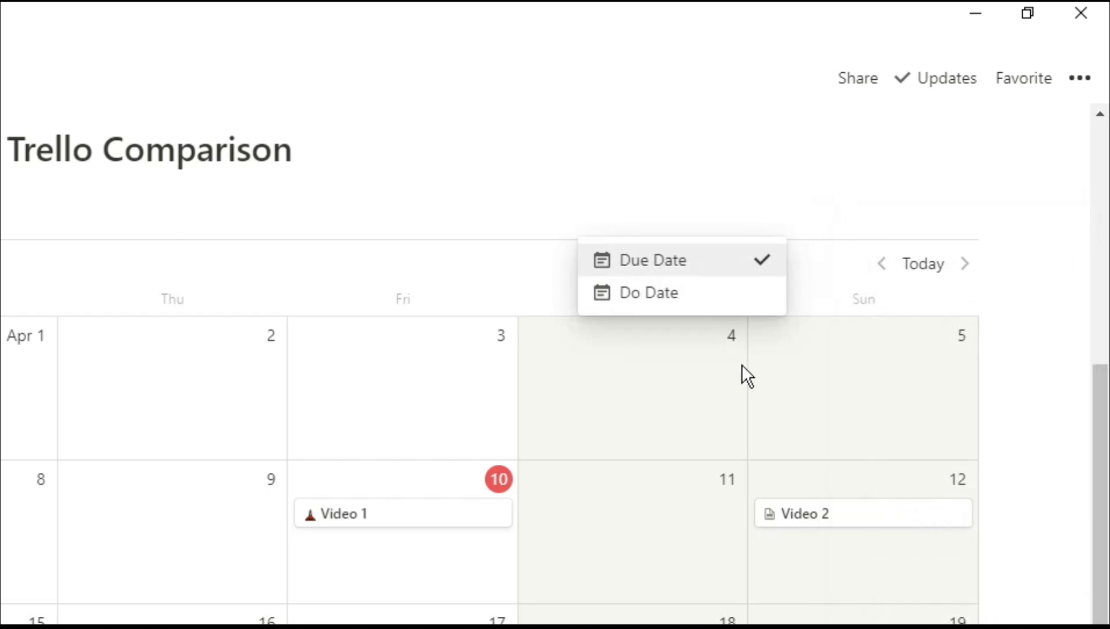
left_click(689, 294)
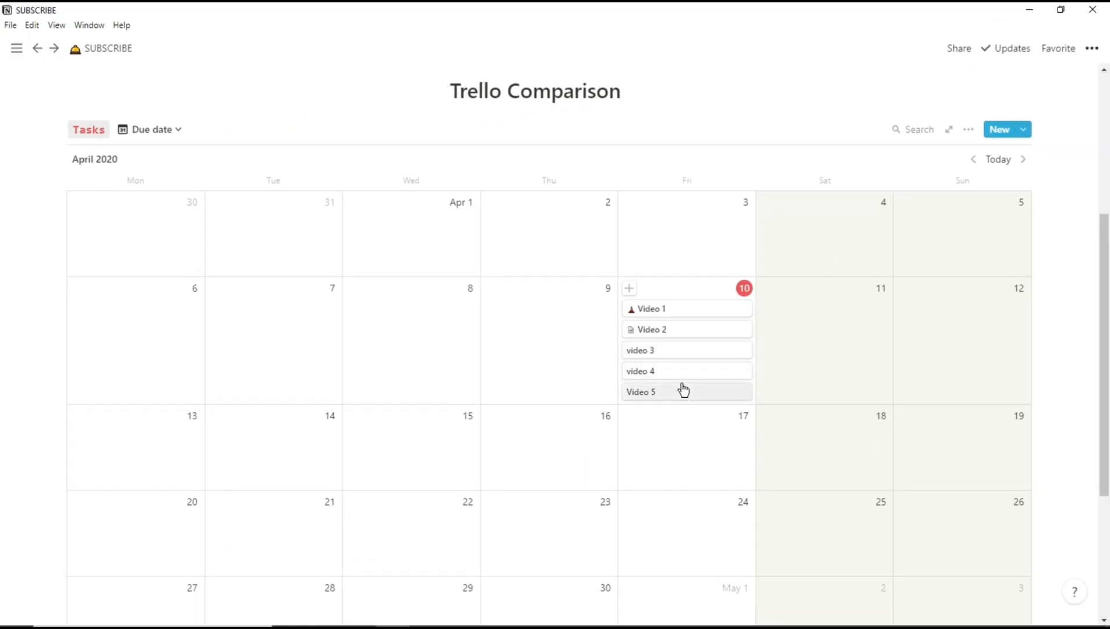
Set the Tasks calendar to arrange its entries by Due Date
left_click(968, 129)
left_click(997, 314)
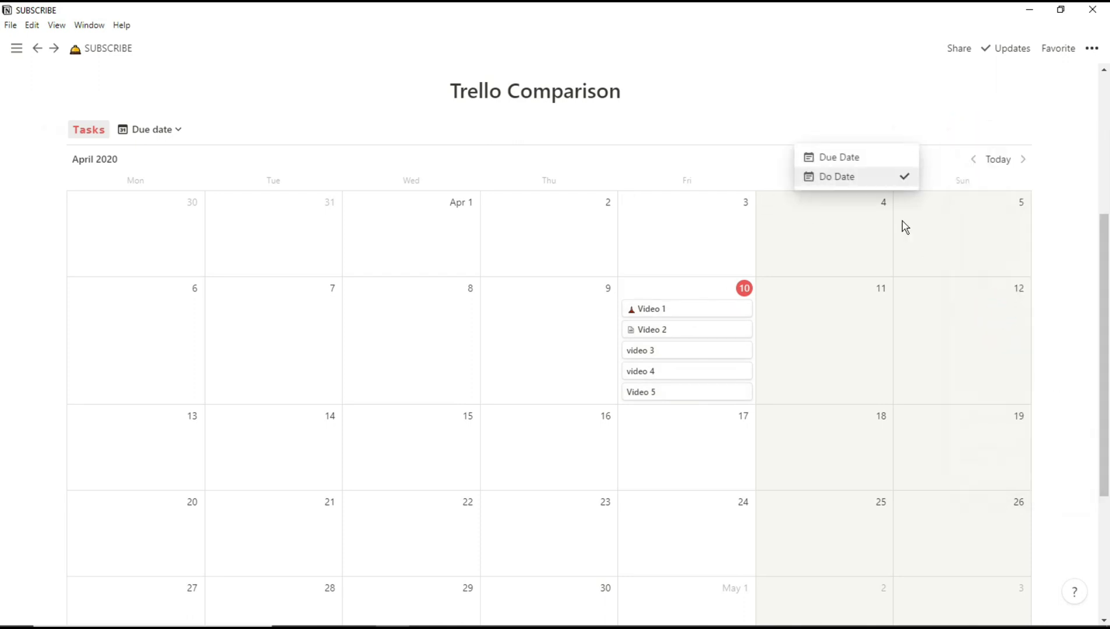
left_click(847, 158)
Switch the Tasks database from the Due date calendar back to the Trello view
scroll(842, 332, "up", 4)
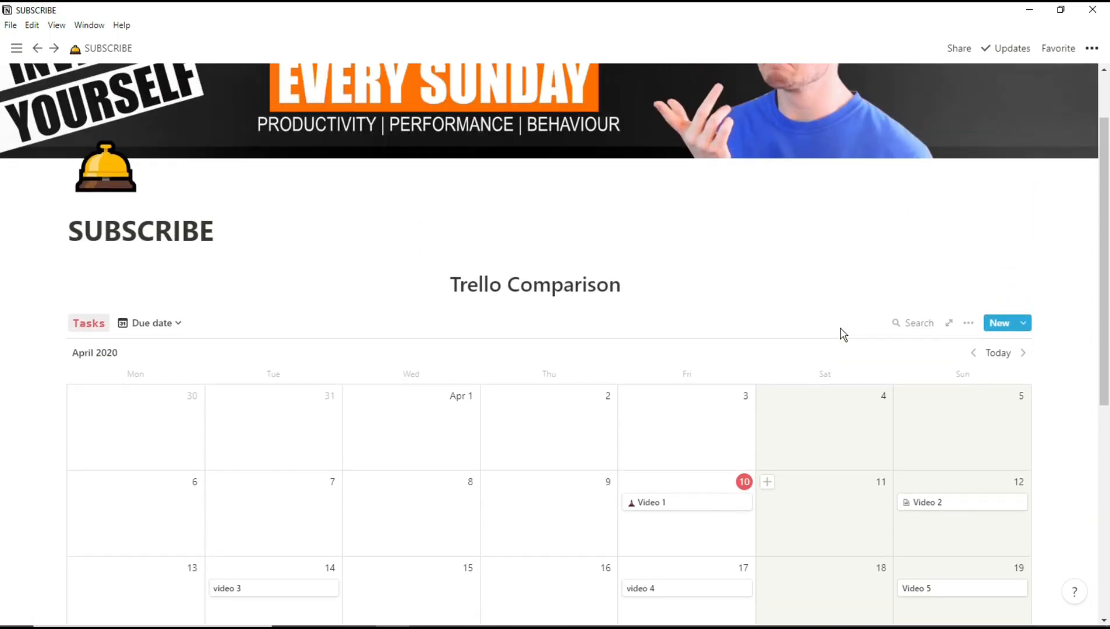
scroll(842, 335, "up", 1)
left_click(179, 342)
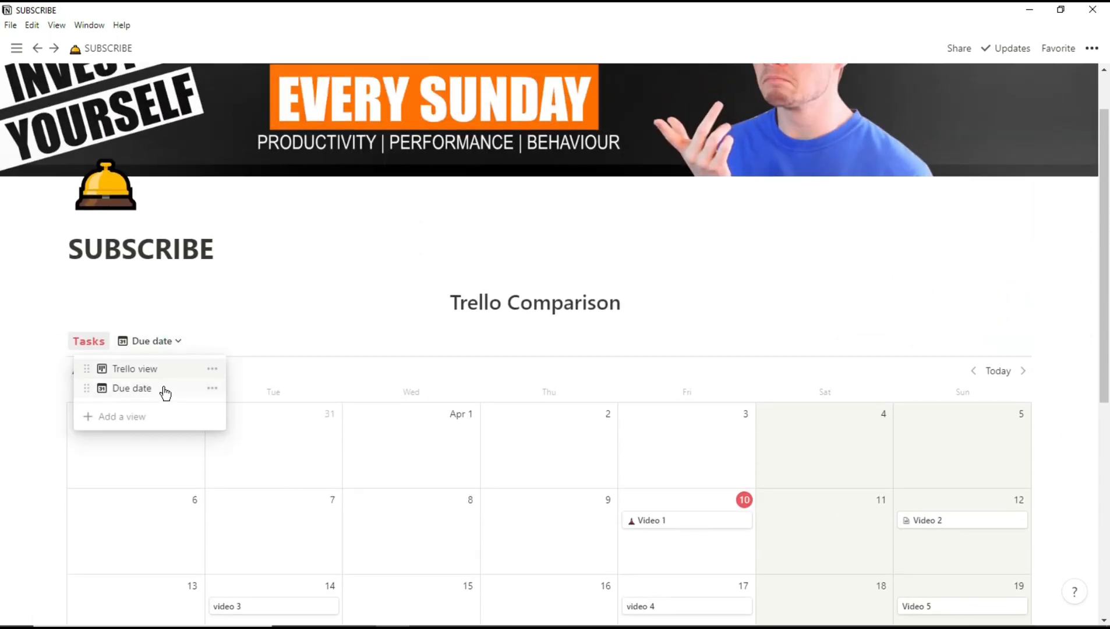
left_click(148, 374)
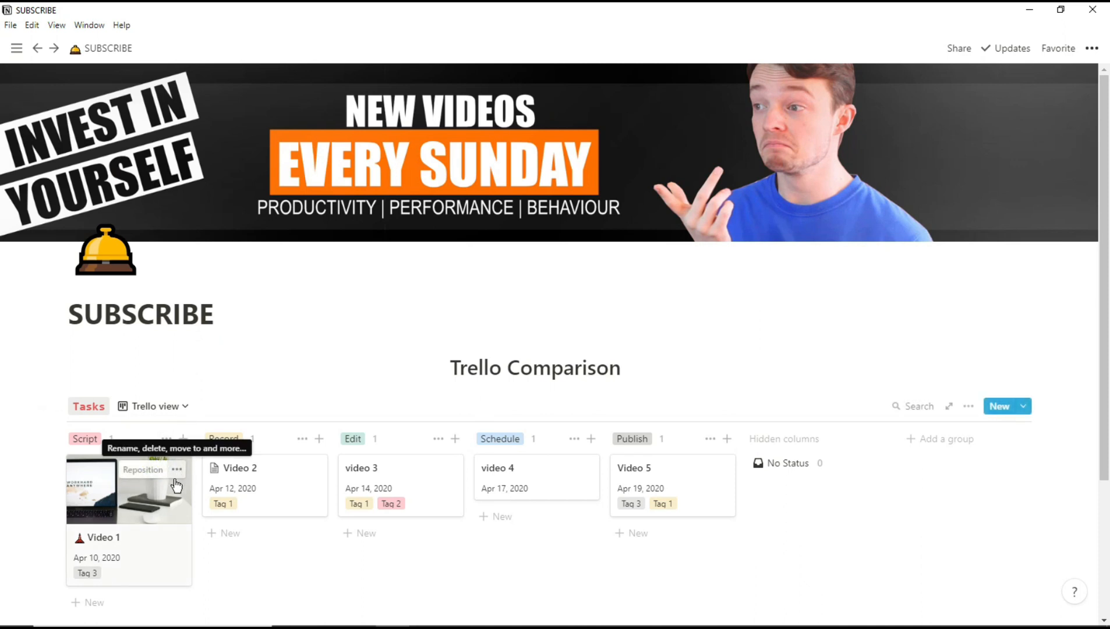
Preview the Video 1 card from the Script column and insert the template board above its to-do checklist
left_click(154, 500)
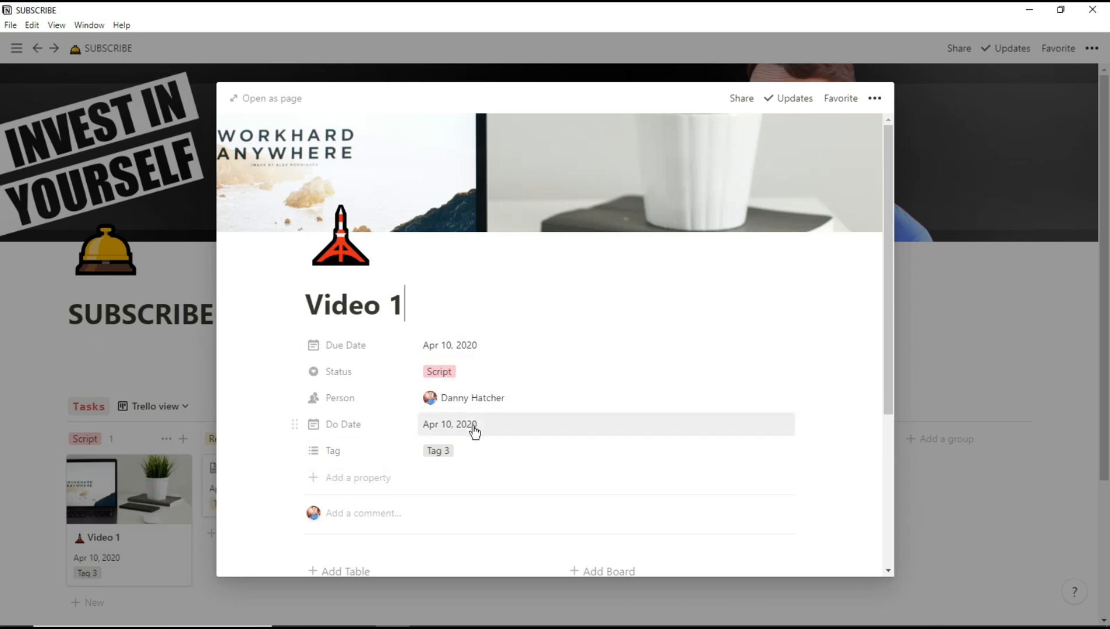
scroll(482, 447, "down", 1)
scroll(483, 447, "down", 5)
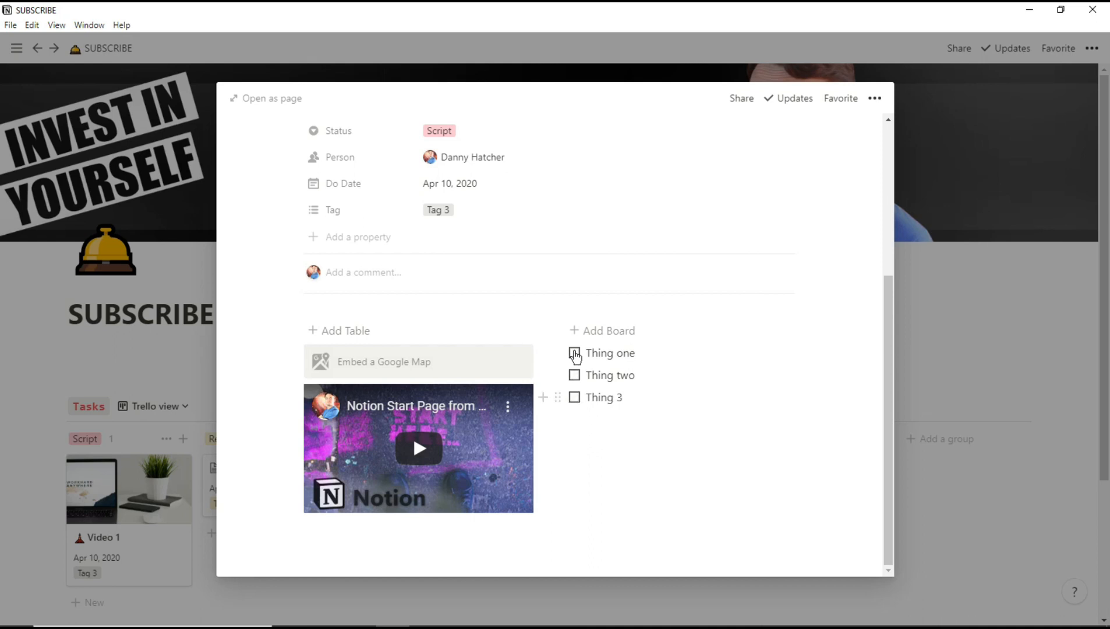
left_click(575, 330)
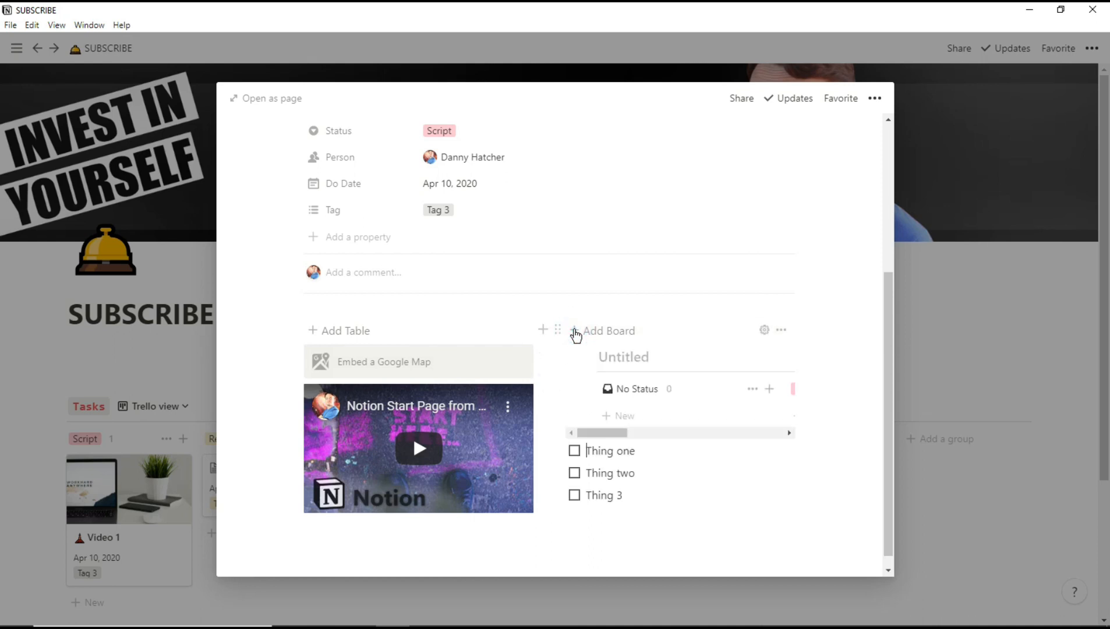
left_click_drag(619, 533, 582, 533)
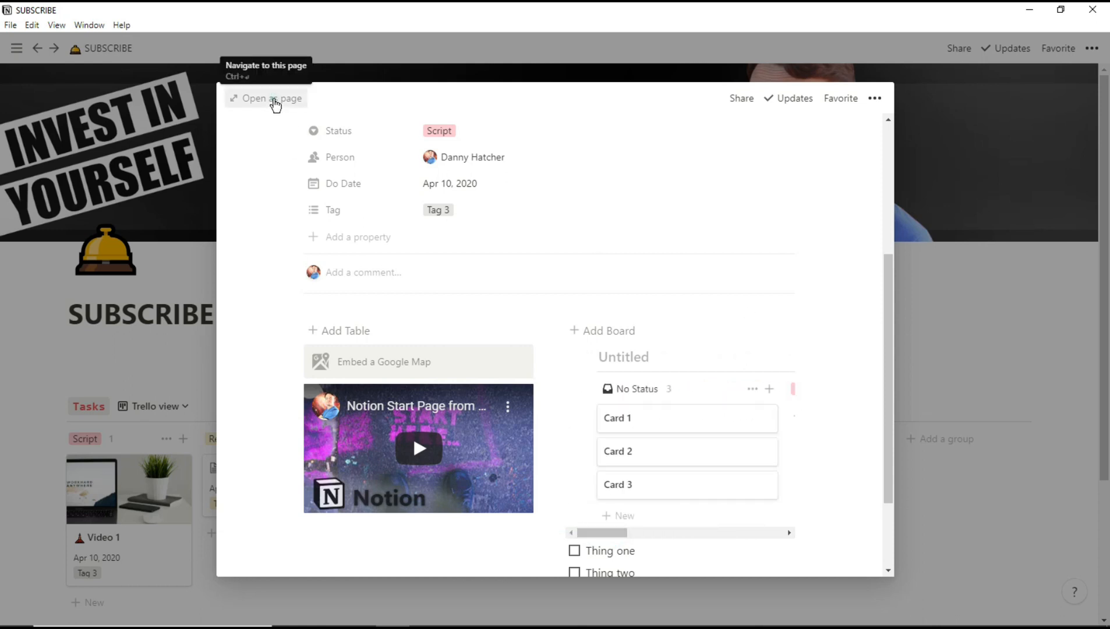
Open Video 1 as a full page and insert the template table above the Google Map embed
left_click(275, 100)
scroll(396, 297, "down", 4)
left_click_drag(755, 430, 290, 238)
left_click(270, 235)
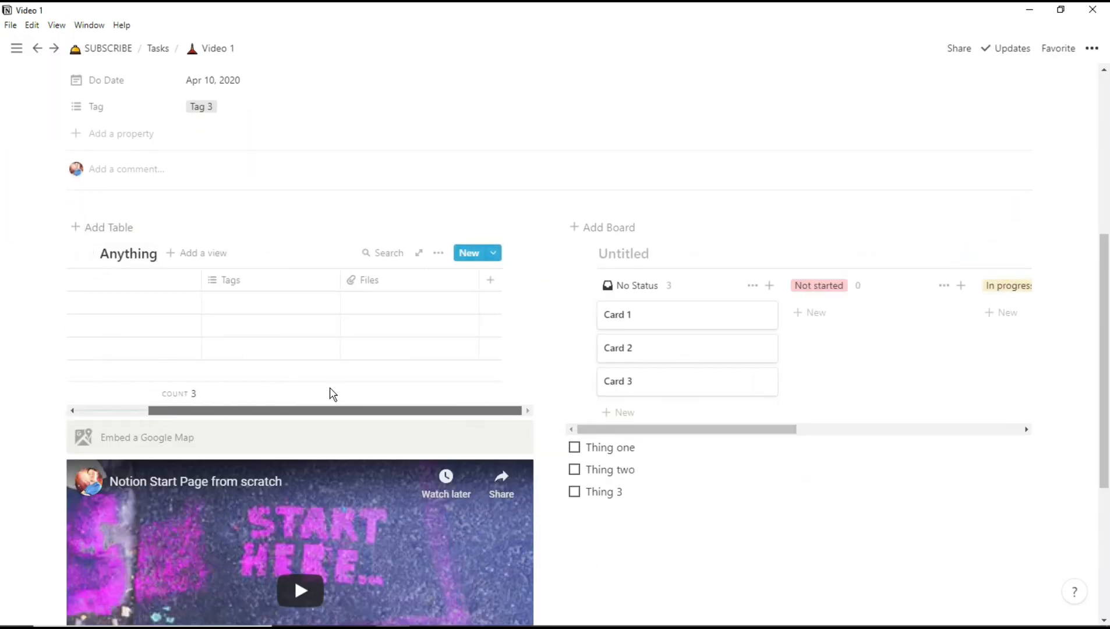
Browse the available block types, embeds and colours from an empty line below Thing 3, and remove the slash command
left_click(582, 517)
type("/")
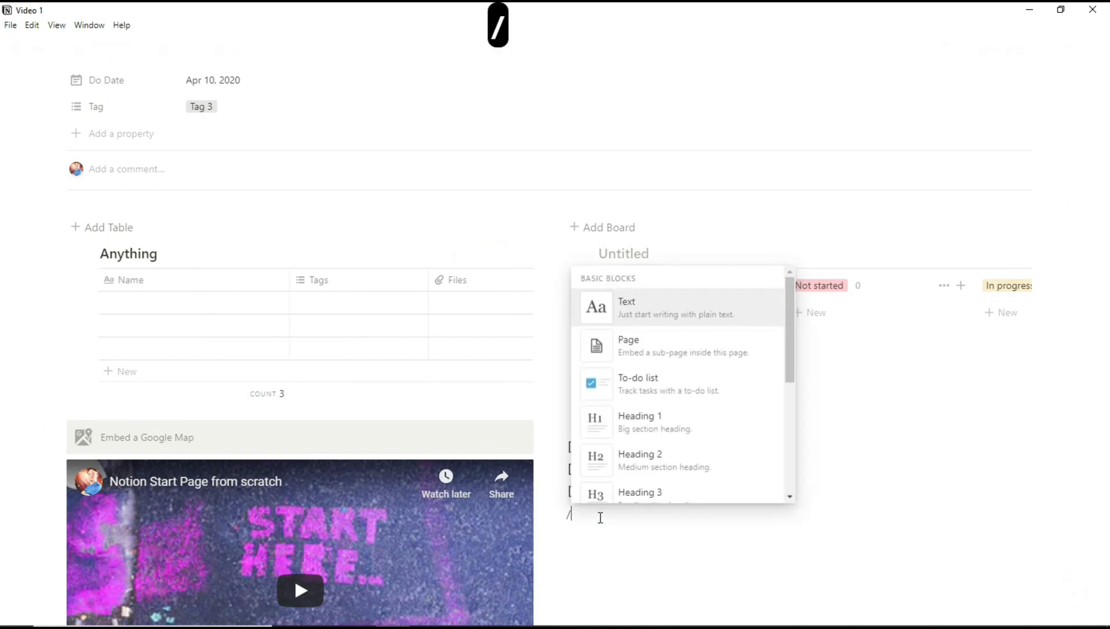
scroll(792, 378, "down", 10)
scroll(684, 427, "down", 5)
scroll(686, 428, "down", 15)
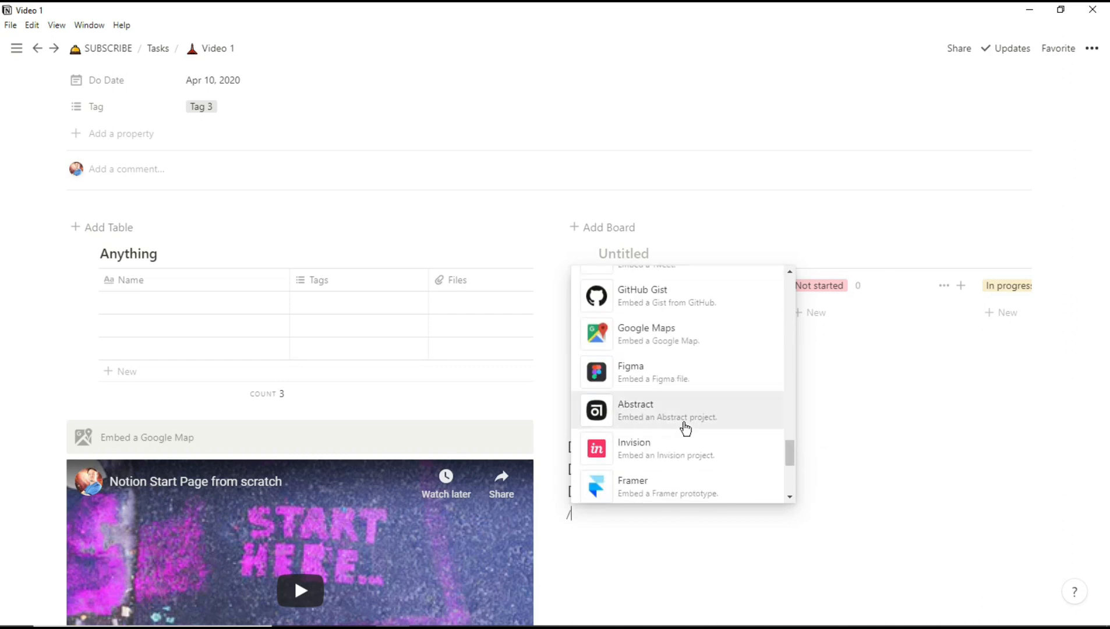
scroll(685, 428, "down", 8)
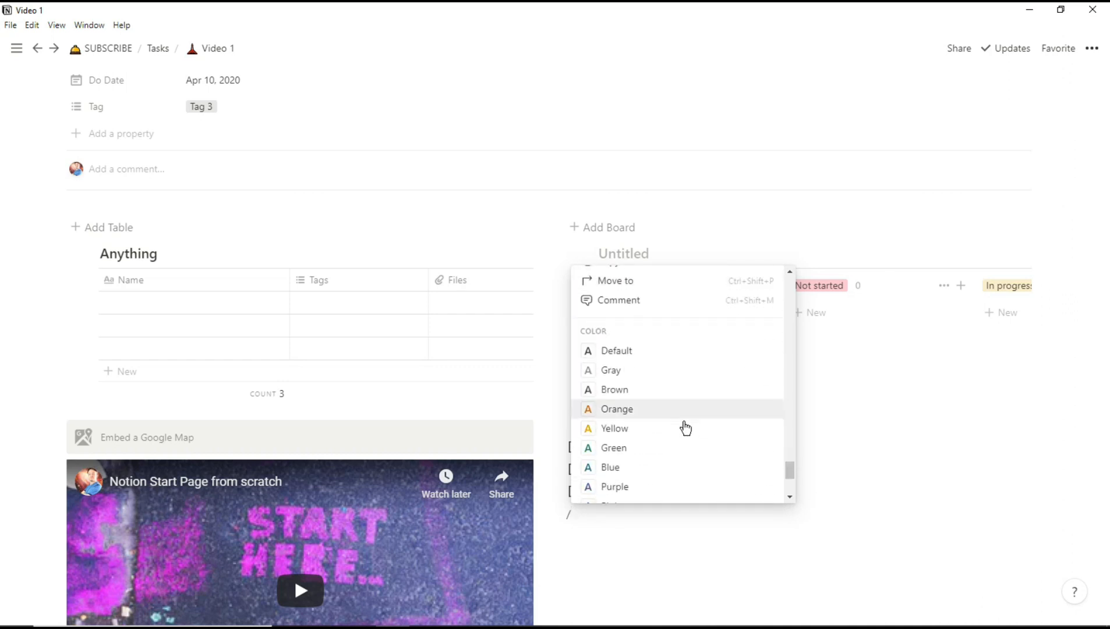
left_click(681, 515)
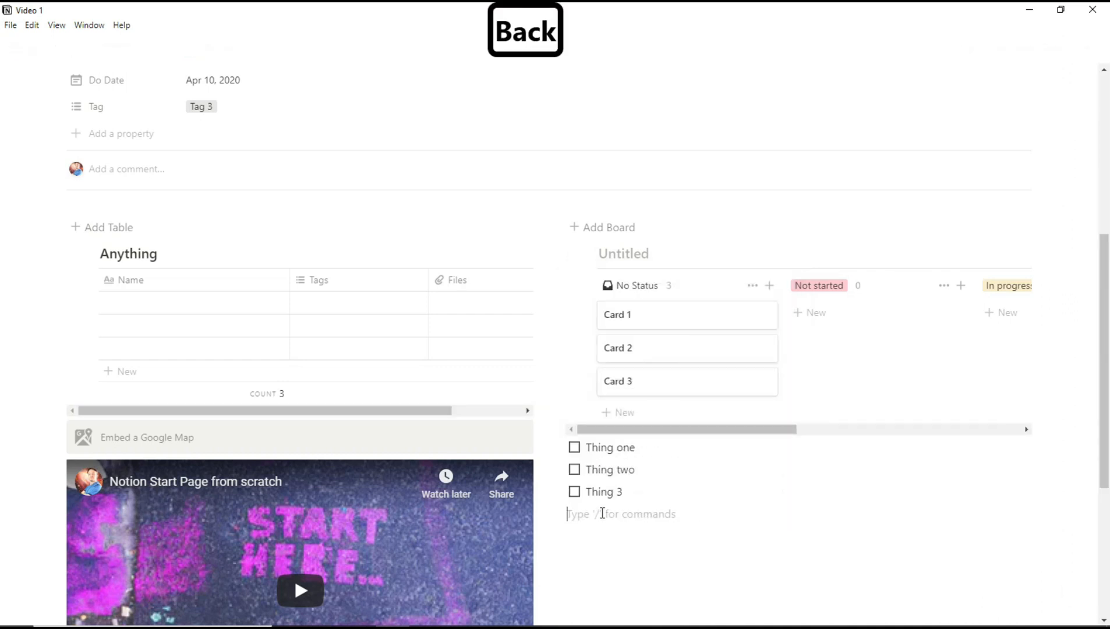
Return to the SUBSCRIBE page and open the options of the Tasks database
scroll(615, 454, "up", 5)
left_click(108, 48)
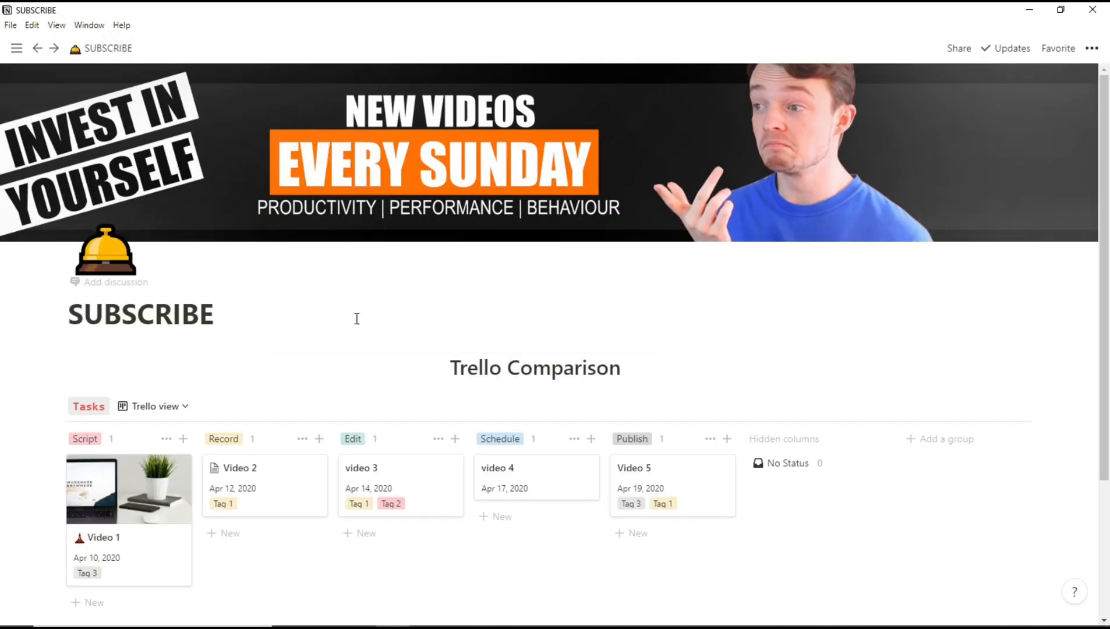
left_click(969, 407)
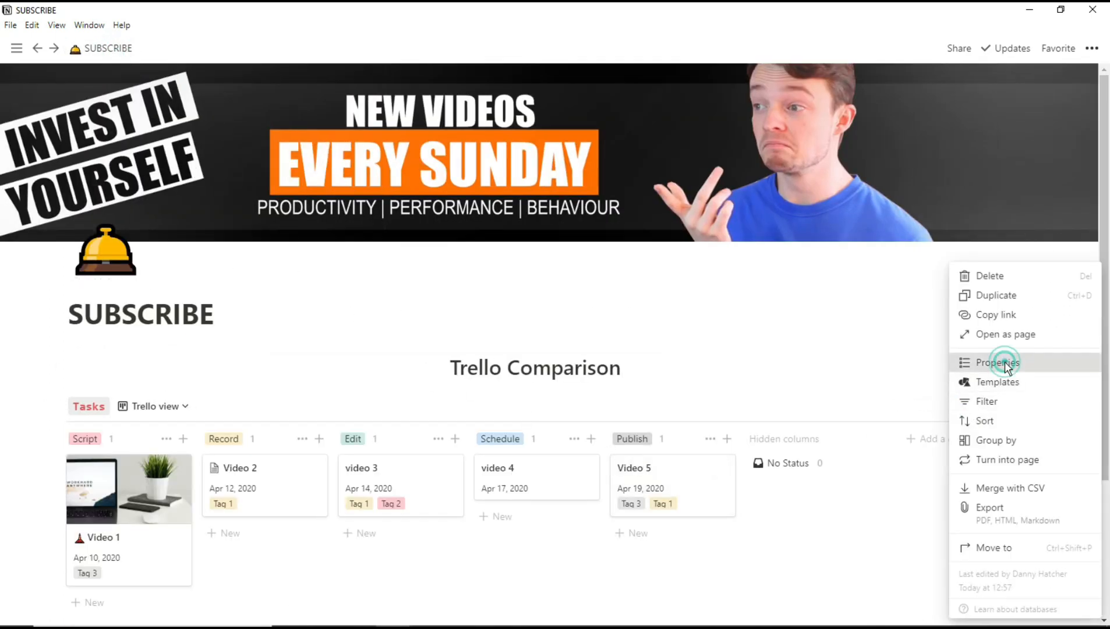